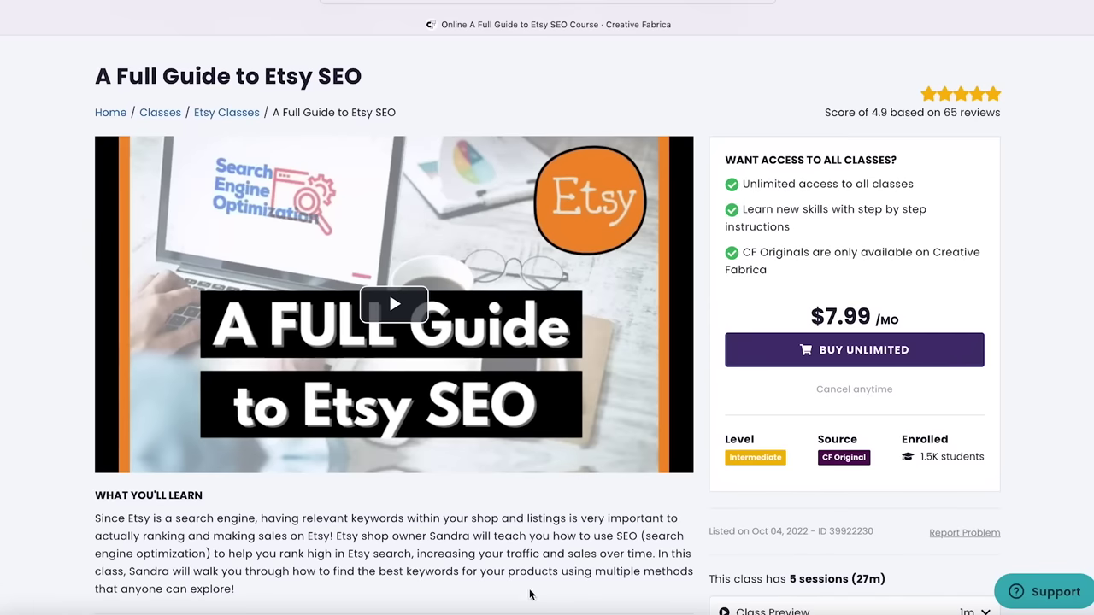
{"action": "left_click_drag", "start_coordinate": [306, 593], "coordinate": [104, 520]}
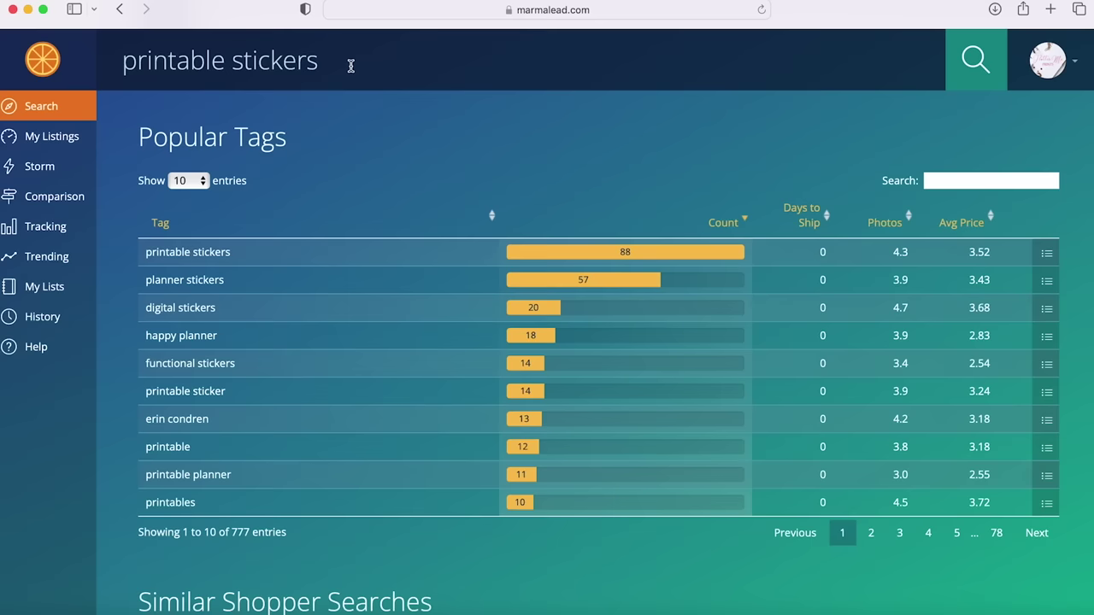
Step: Examine Marmalead's popular tags and similar shopper searches for "printable stickers", plus the keyword comparison with "digital stickers"
{"action": "left_click_drag", "start_coordinate": [350, 66], "coordinate": [96, 58]}
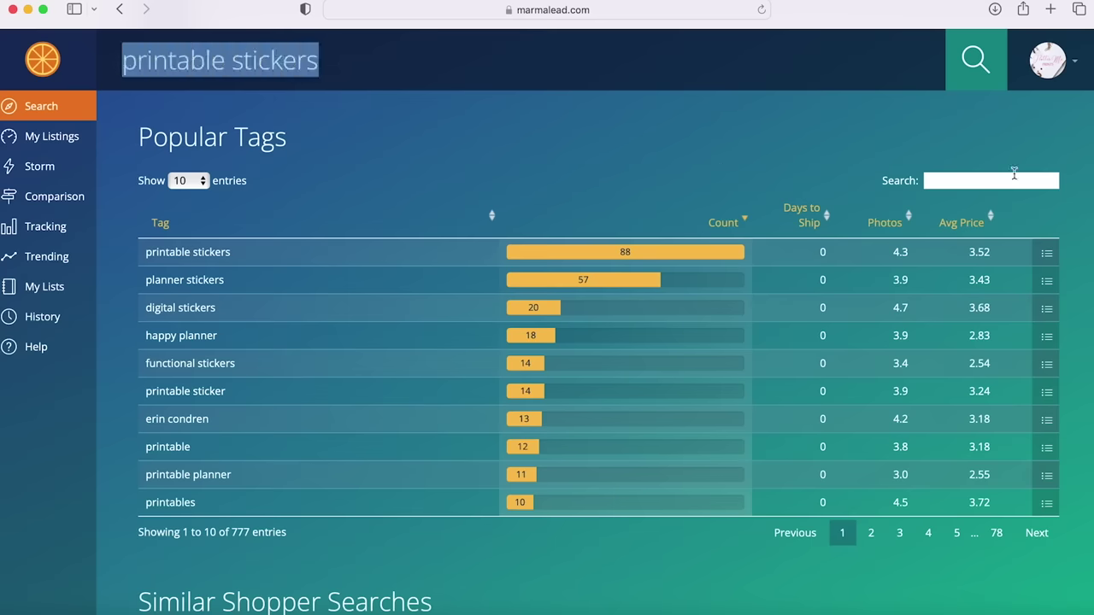
{"action": "left_click", "coordinate": [1085, 248]}
{"action": "scroll", "coordinate": [1085, 249], "scroll_direction": "down", "scroll_amount": 5}
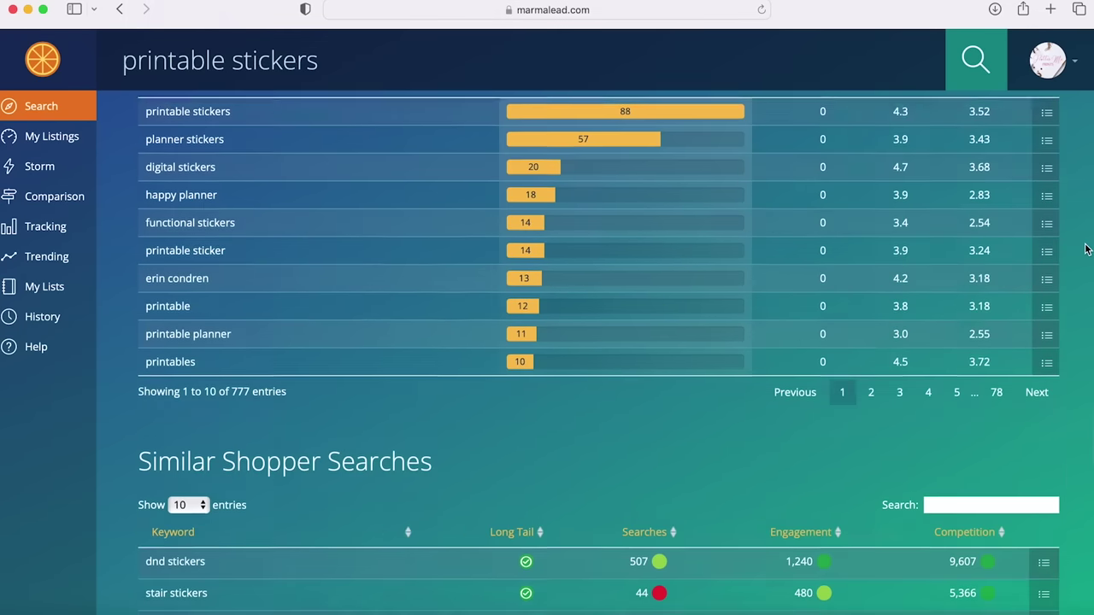
{"action": "scroll", "coordinate": [1085, 249], "scroll_direction": "down", "scroll_amount": 1}
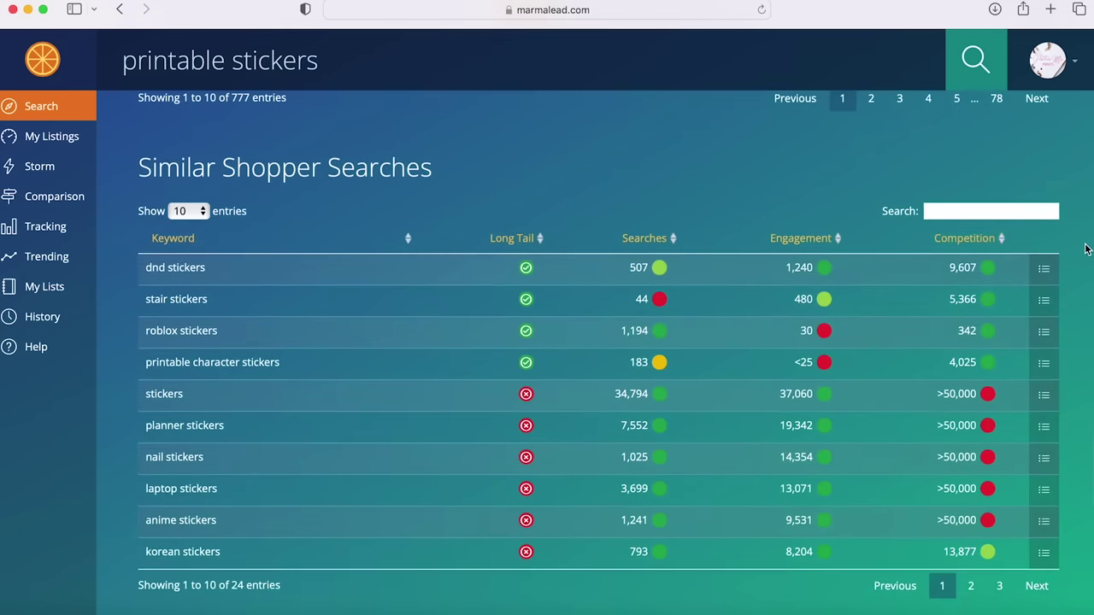
{"action": "scroll", "coordinate": [1086, 244], "scroll_direction": "down", "scroll_amount": 3}
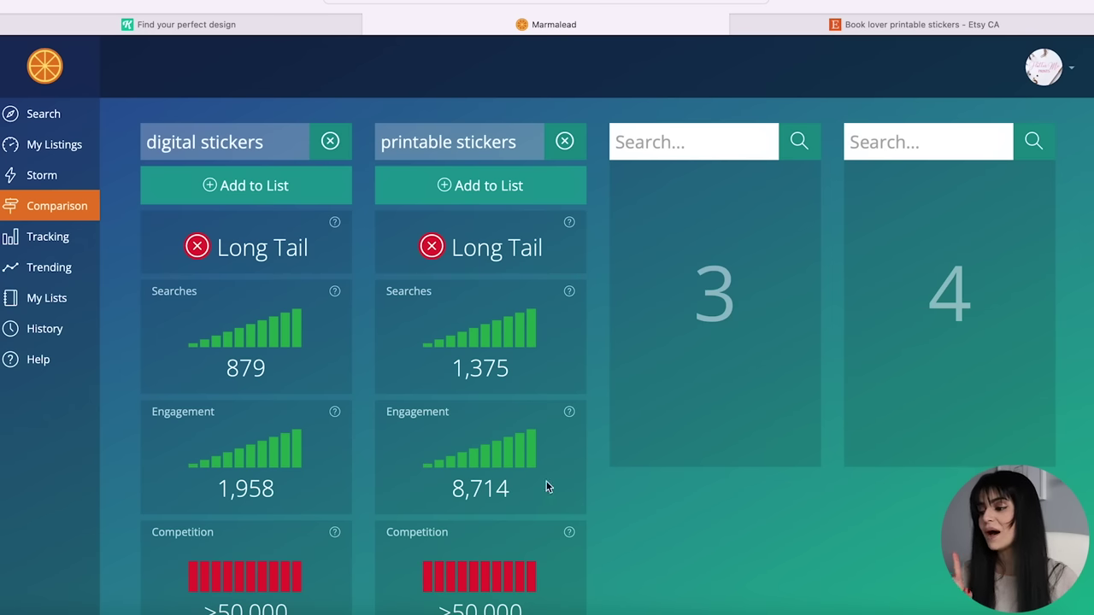
{"action": "scroll", "coordinate": [683, 485], "scroll_direction": "down", "scroll_amount": 2}
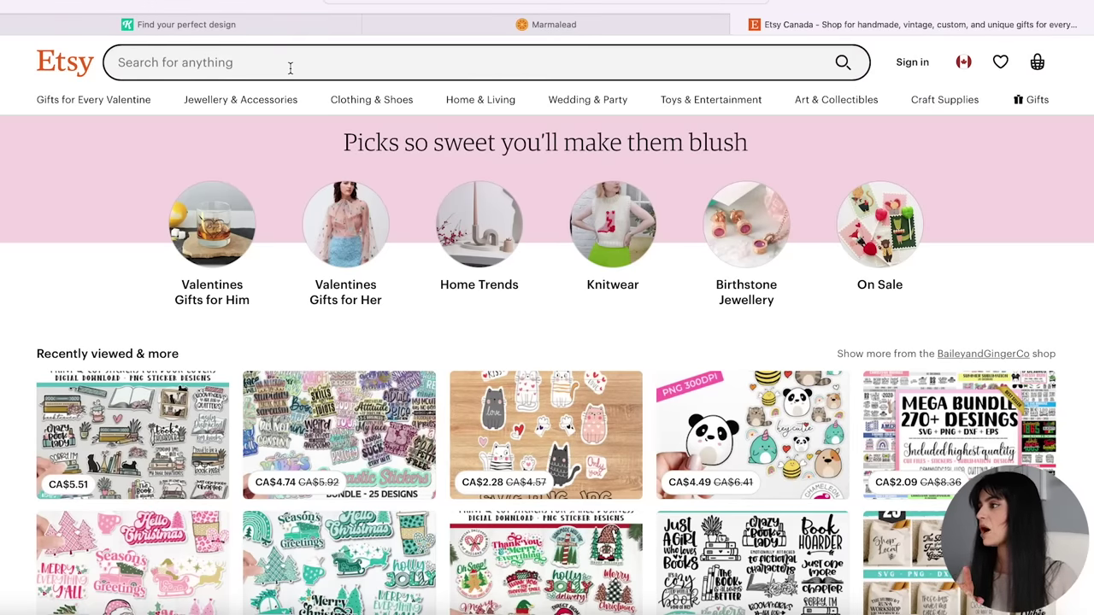
Step: Search Etsy for "printable stickers"
{"action": "left_click", "coordinate": [290, 67]}
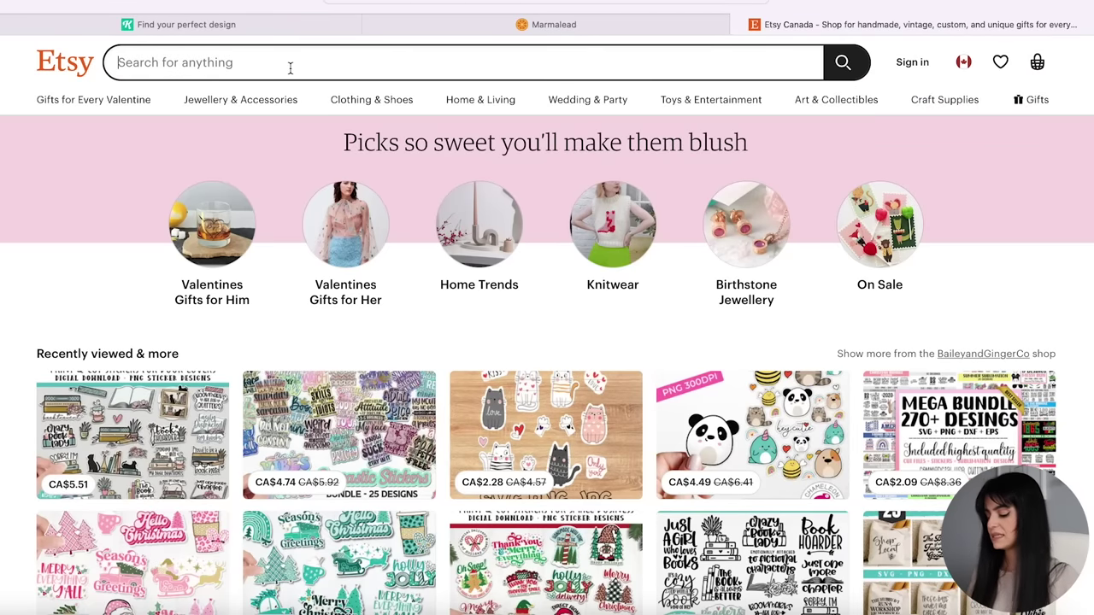
{"action": "type", "text": "printable s"}
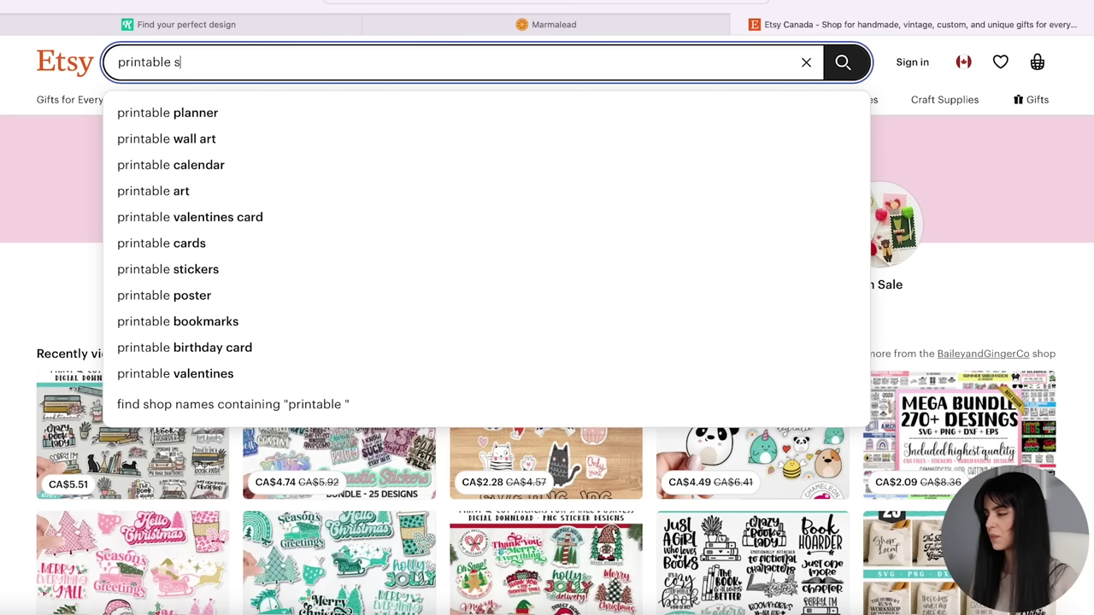
{"action": "type", "text": "tickers"}
{"action": "key", "text": "Return"}
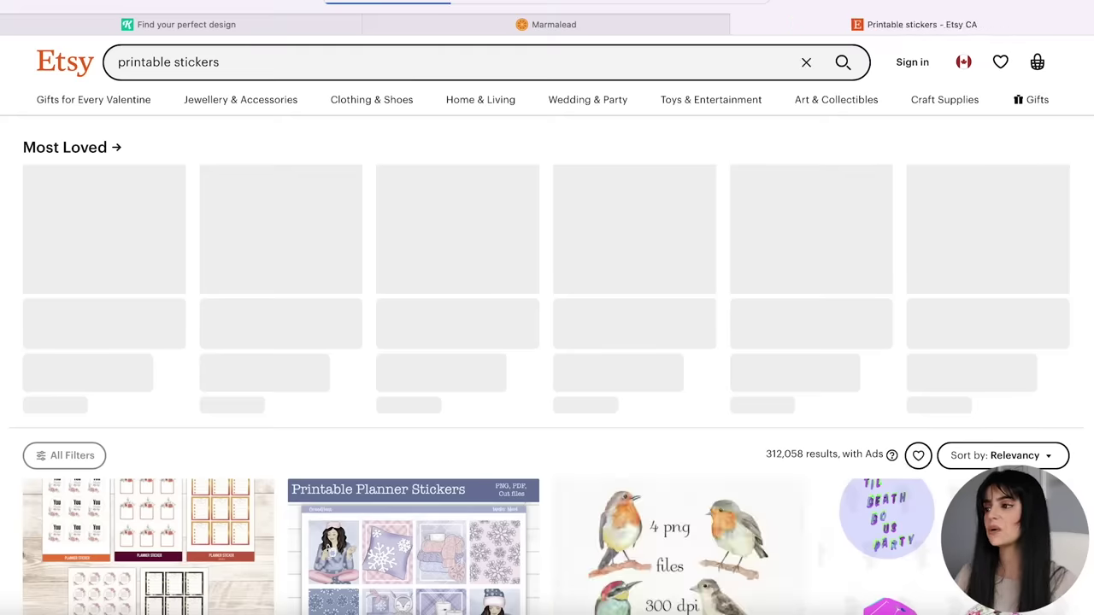
Step: Examine the printable sticker listings for recurring themes, bundle types, prices, review counts and popularity badges
{"action": "scroll", "coordinate": [778, 376], "scroll_direction": "down", "scroll_amount": 1}
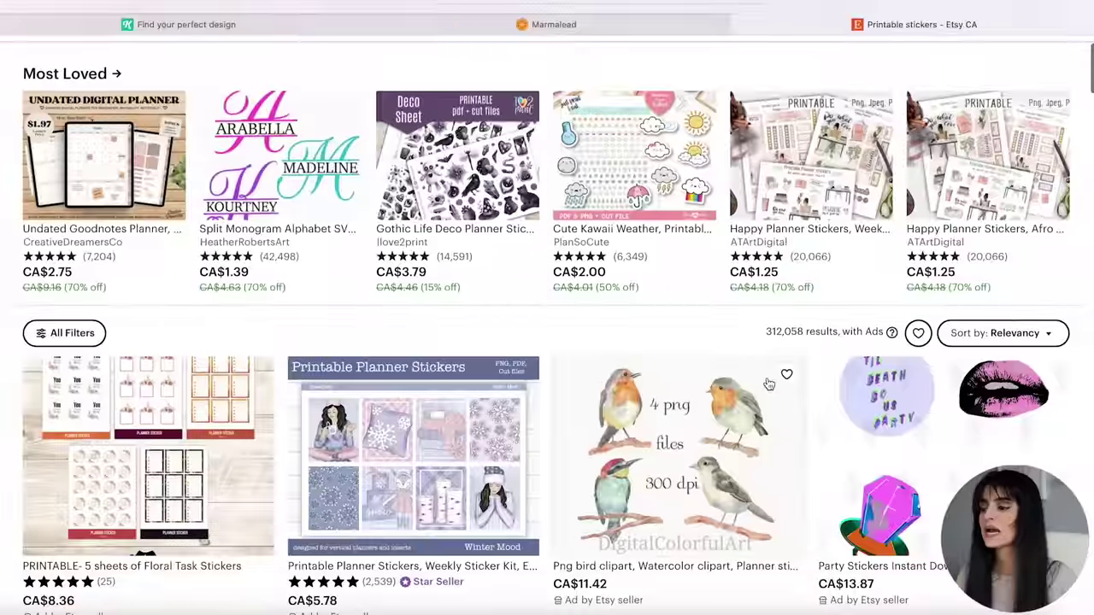
{"action": "scroll", "coordinate": [768, 385], "scroll_direction": "down", "scroll_amount": 2}
{"action": "scroll", "coordinate": [768, 384], "scroll_direction": "down", "scroll_amount": 3}
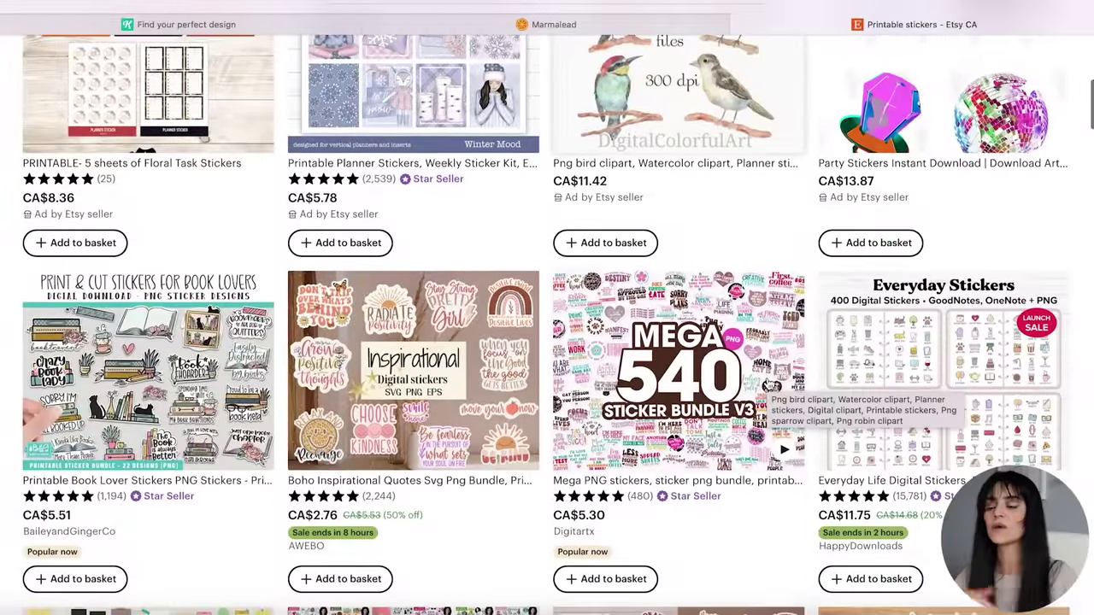
{"action": "scroll", "coordinate": [768, 386], "scroll_direction": "down", "scroll_amount": 3}
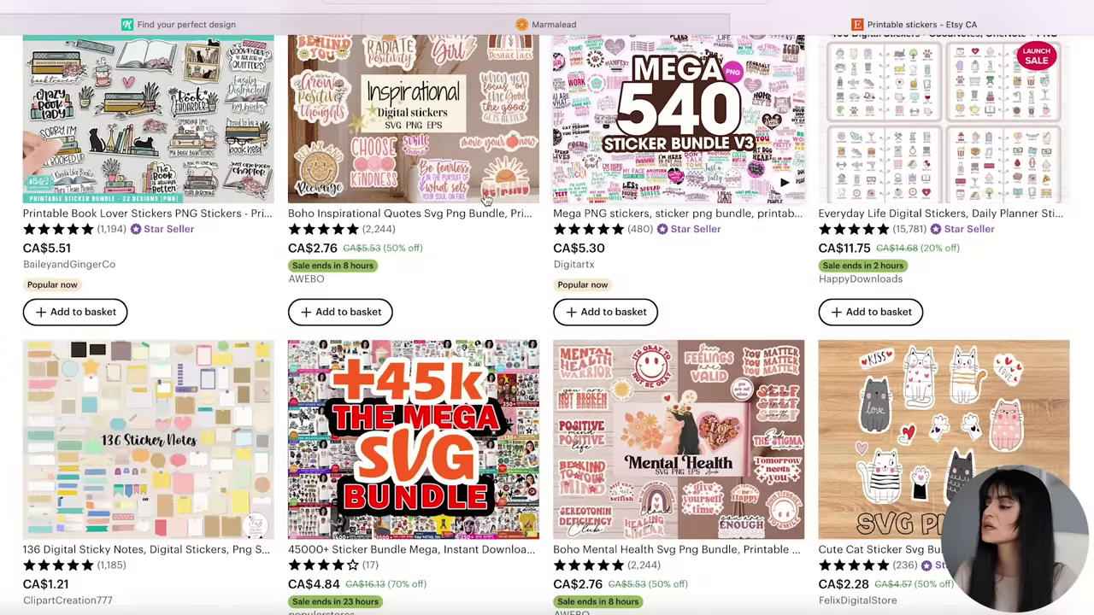
{"action": "scroll", "coordinate": [812, 299], "scroll_direction": "down", "scroll_amount": 4}
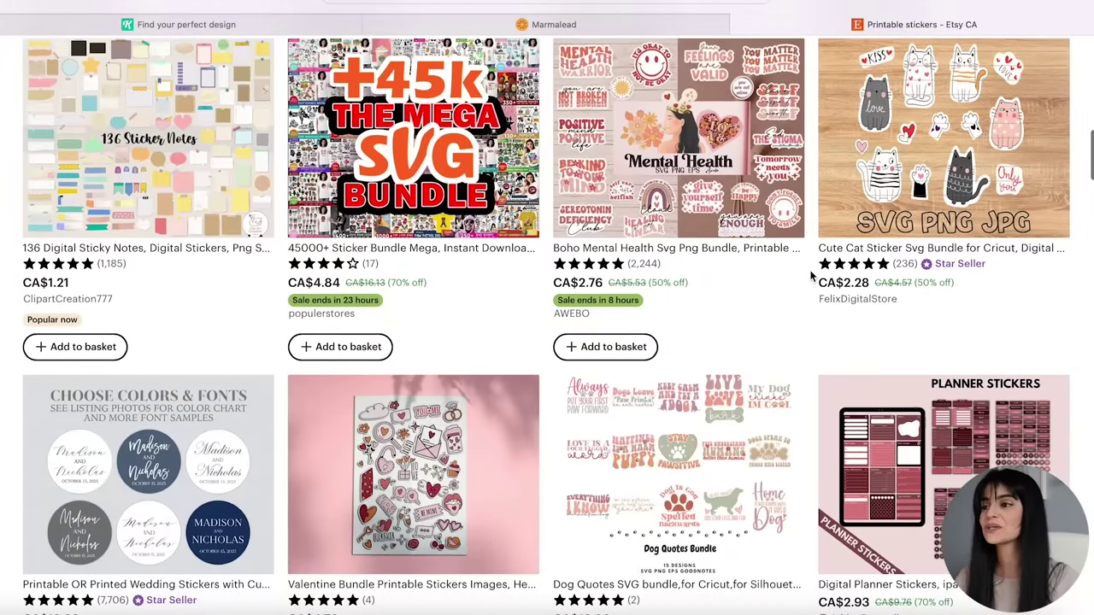
{"action": "scroll", "coordinate": [811, 275], "scroll_direction": "down", "scroll_amount": 1}
{"action": "scroll", "coordinate": [811, 275], "scroll_direction": "down", "scroll_amount": 2}
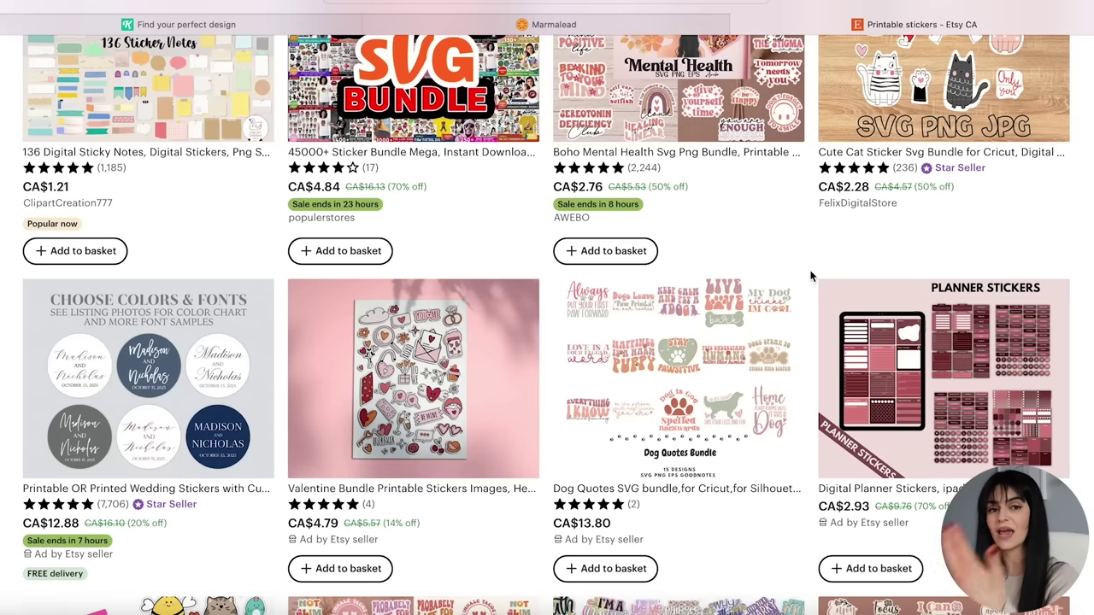
{"action": "scroll", "coordinate": [812, 275], "scroll_direction": "down", "scroll_amount": 1}
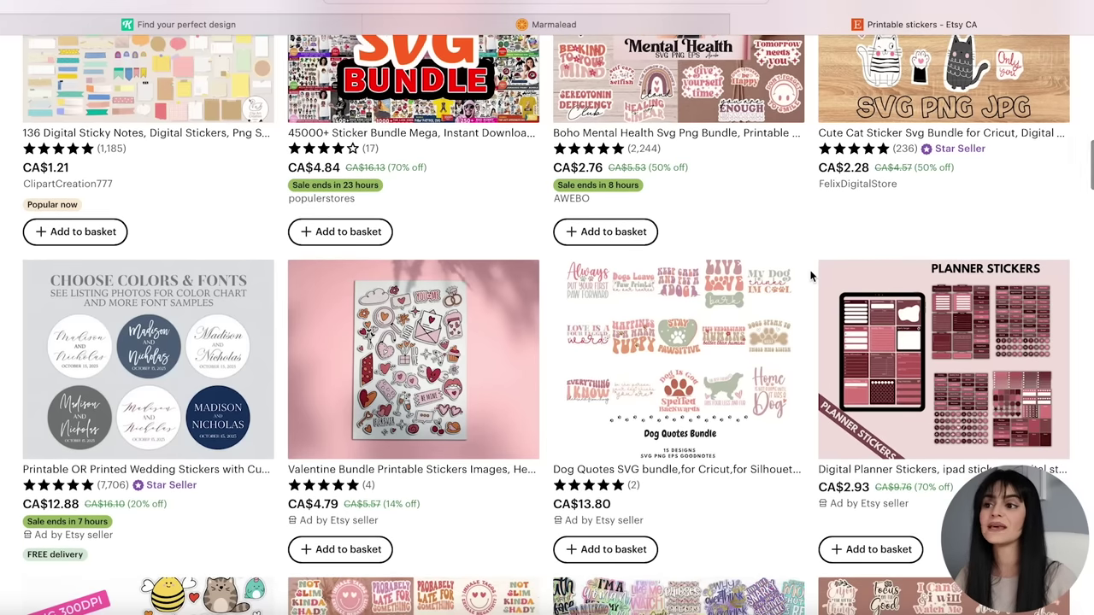
{"action": "scroll", "coordinate": [726, 215], "scroll_direction": "up", "scroll_amount": 1}
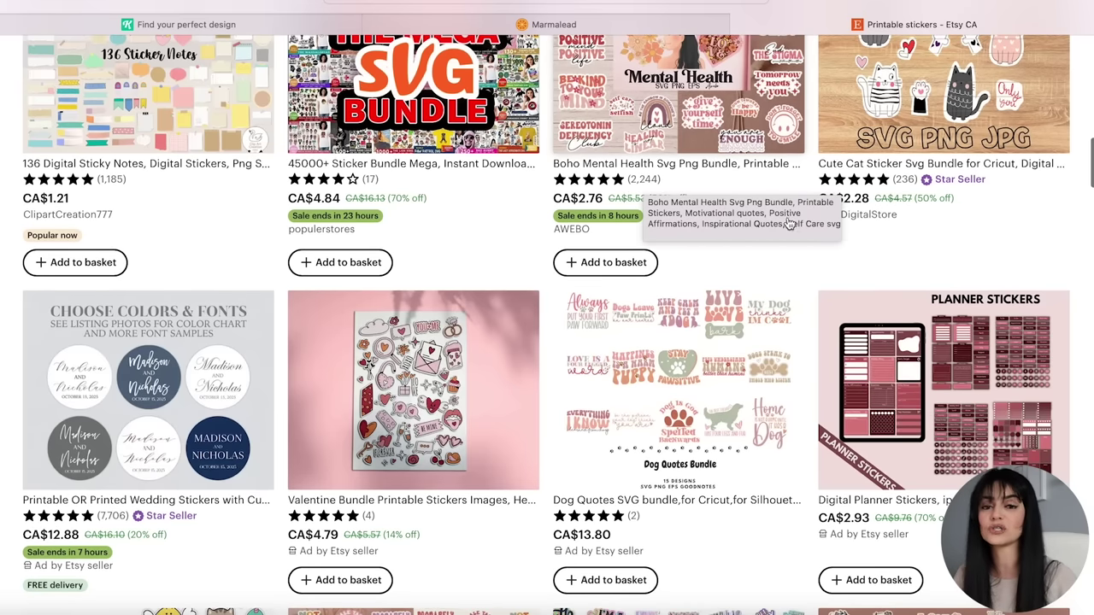
{"action": "scroll", "coordinate": [806, 249], "scroll_direction": "down", "scroll_amount": 5}
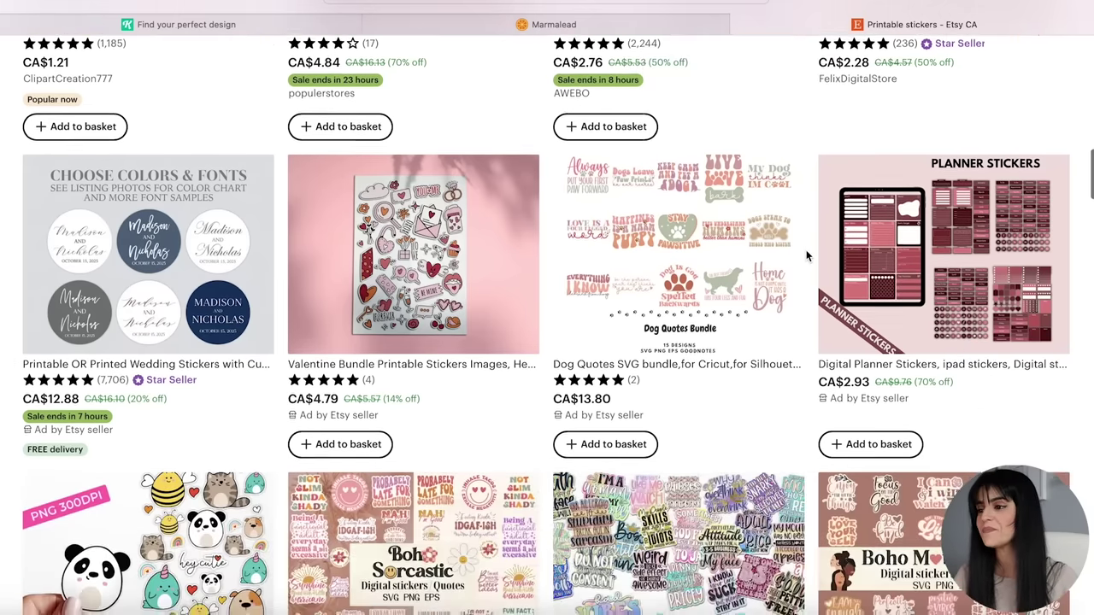
{"action": "scroll", "coordinate": [274, 441], "scroll_direction": "up", "scroll_amount": 10}
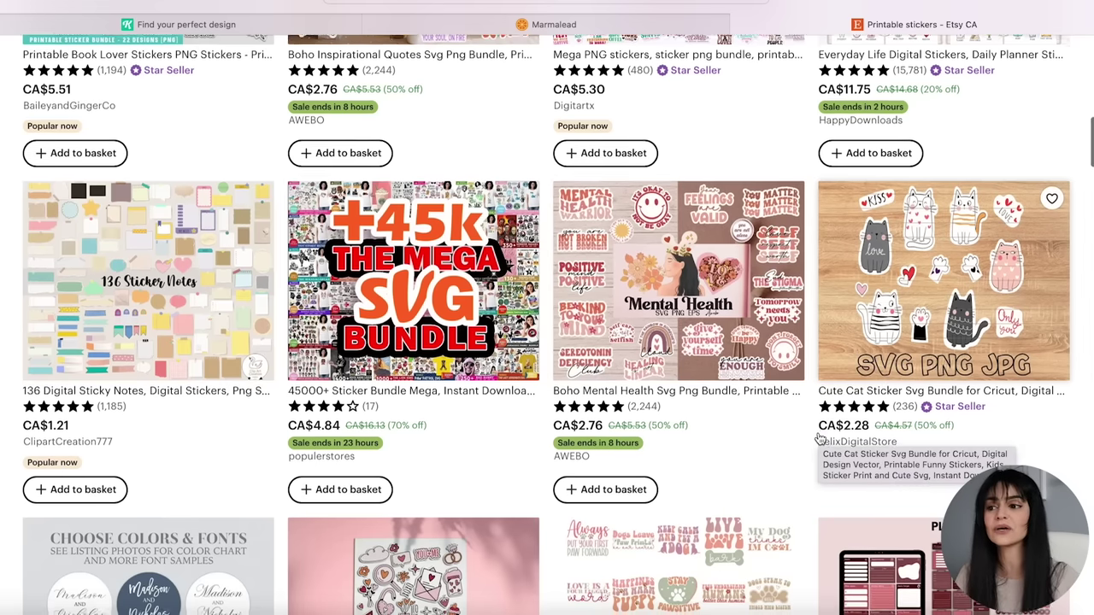
{"action": "scroll", "coordinate": [820, 428], "scroll_direction": "down", "scroll_amount": 3}
{"action": "scroll", "coordinate": [819, 439], "scroll_direction": "down", "scroll_amount": 2}
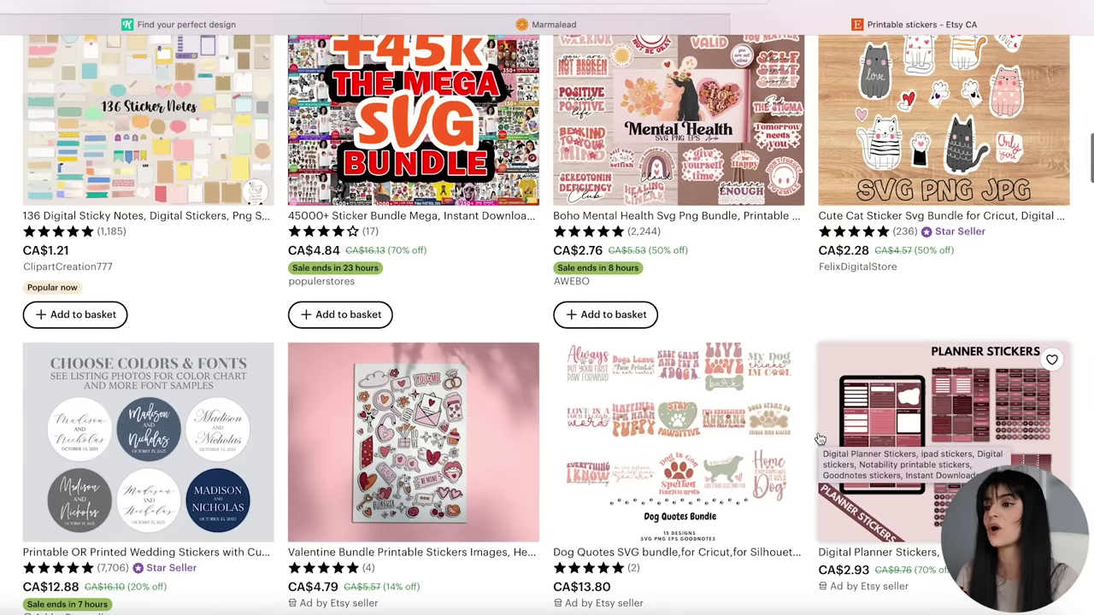
{"action": "scroll", "coordinate": [819, 439], "scroll_direction": "down", "scroll_amount": 3}
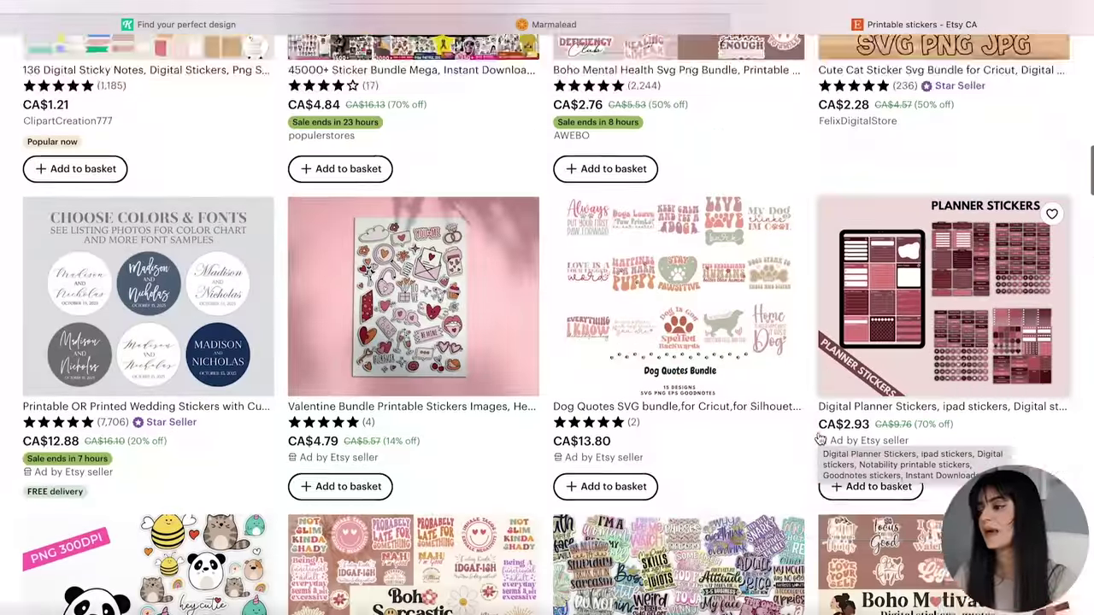
{"action": "scroll", "coordinate": [818, 439], "scroll_direction": "up", "scroll_amount": 2}
{"action": "scroll", "coordinate": [818, 439], "scroll_direction": "up", "scroll_amount": 9}
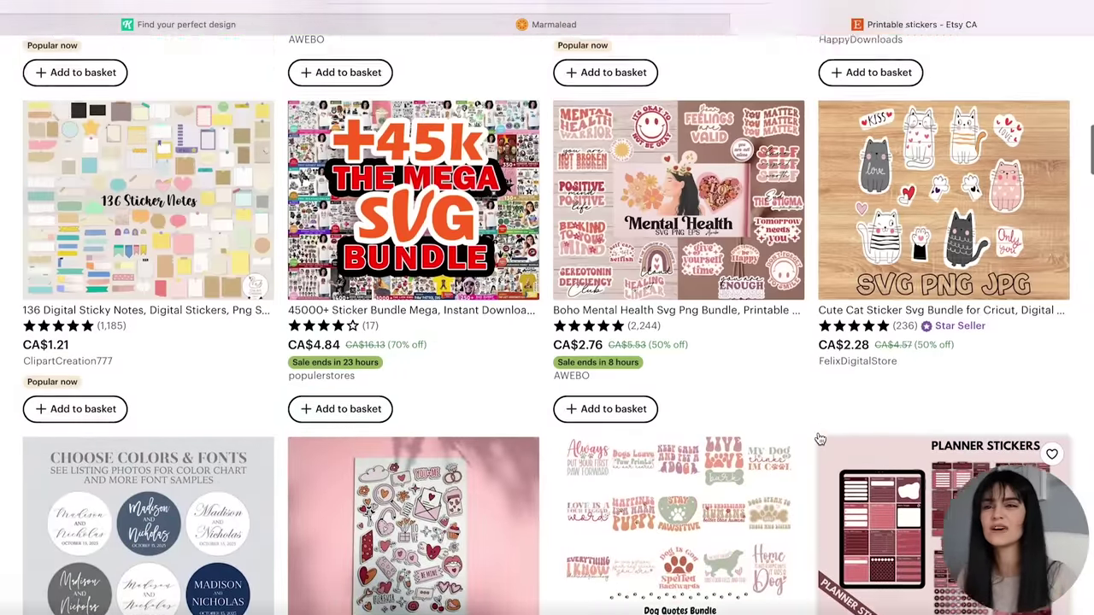
{"action": "scroll", "coordinate": [818, 439], "scroll_direction": "up", "scroll_amount": 5}
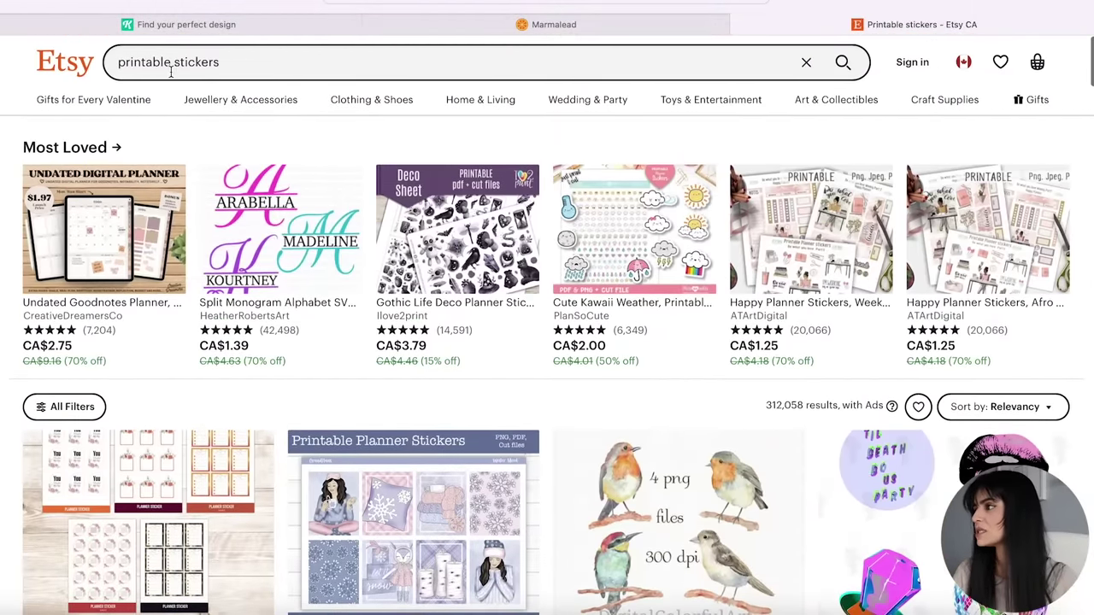
Step: Narrow the Etsy search to "book lover printable stickers"
{"action": "left_click", "coordinate": [120, 62]}
{"action": "type", "text": "book lover"}
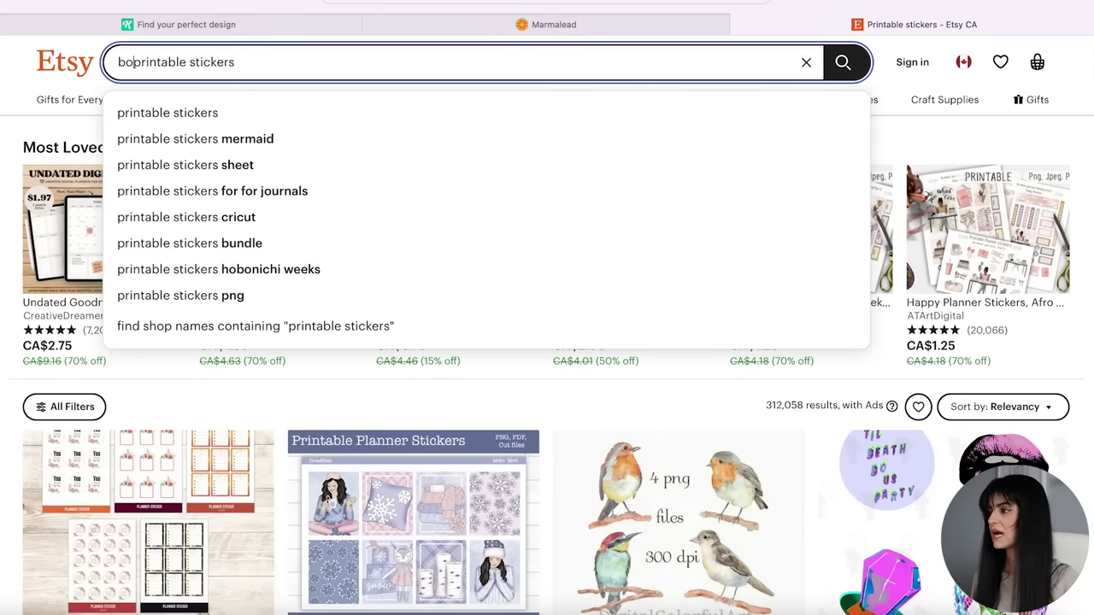
{"action": "key", "text": "Return"}
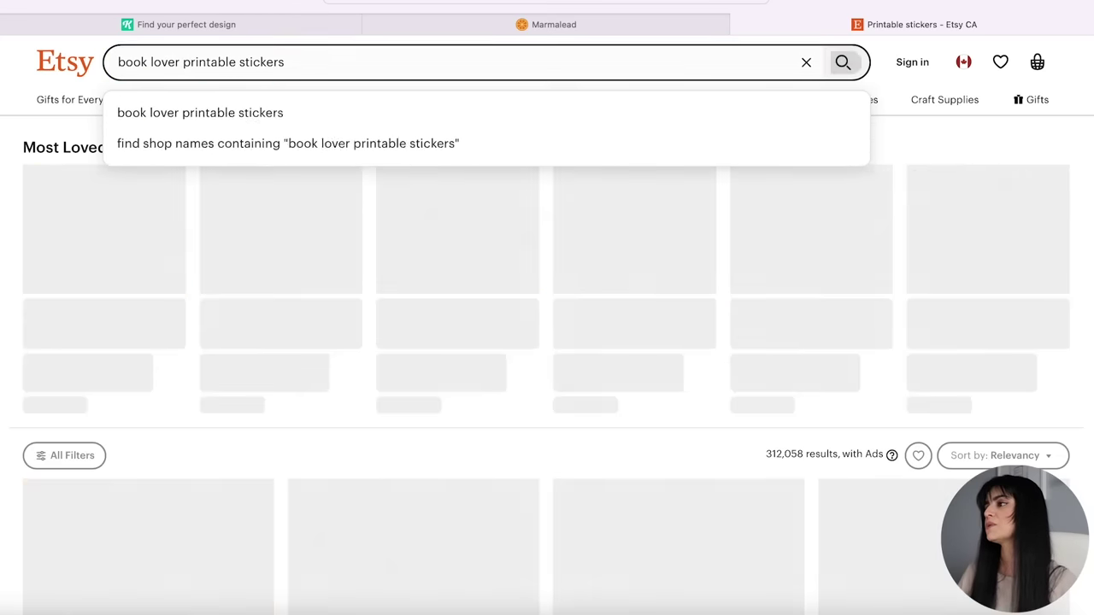
Step: Check the competition among book lover sticker results and open BaileyandGingerCo's "Printable Book Lover Stickers PNG Stickers" listing
{"action": "scroll", "coordinate": [858, 390], "scroll_direction": "down", "scroll_amount": 1}
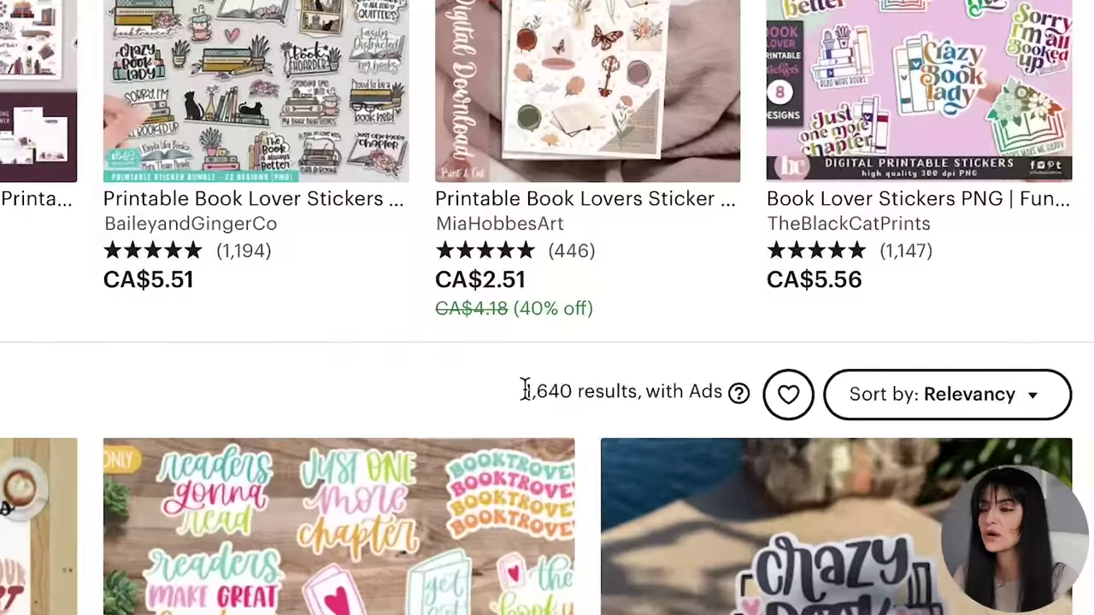
{"action": "scroll", "coordinate": [605, 386], "scroll_direction": "down", "scroll_amount": 1}
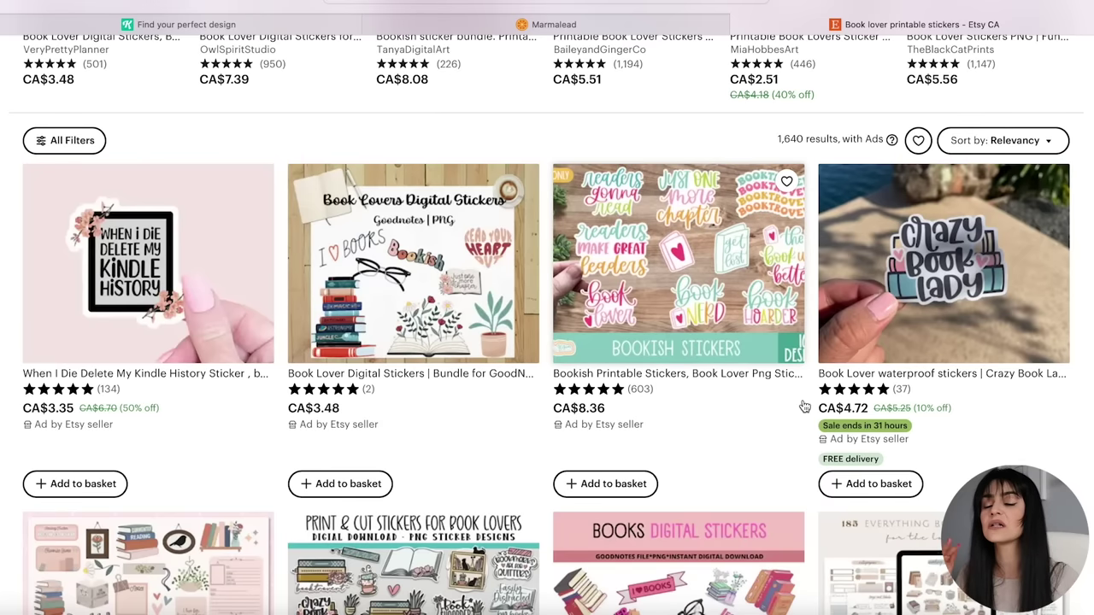
{"action": "scroll", "coordinate": [804, 407], "scroll_direction": "down", "scroll_amount": 2}
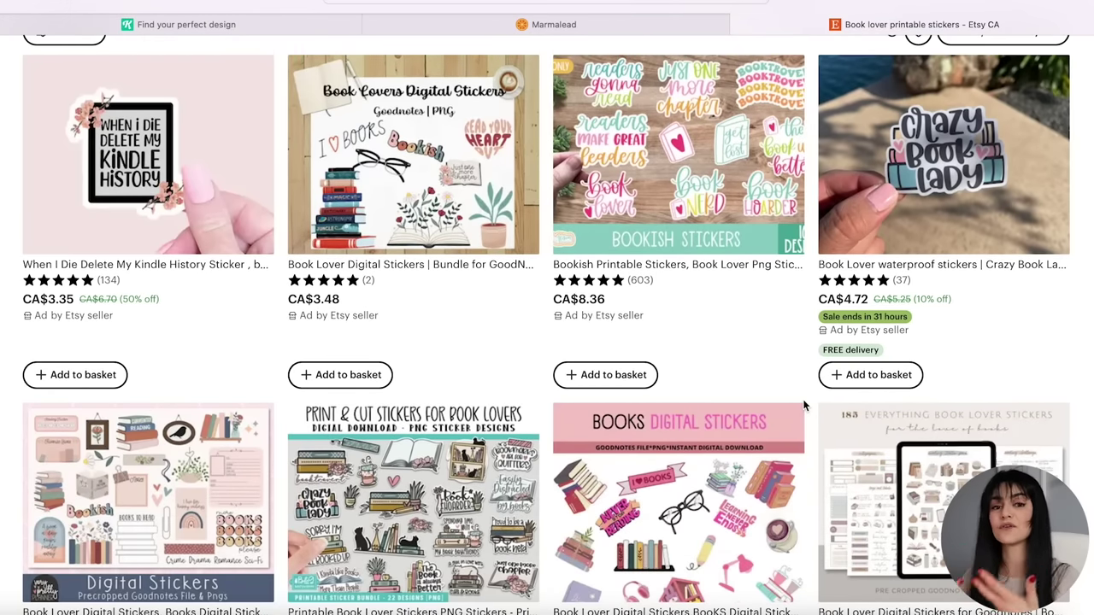
{"action": "scroll", "coordinate": [804, 406], "scroll_direction": "down", "scroll_amount": 3}
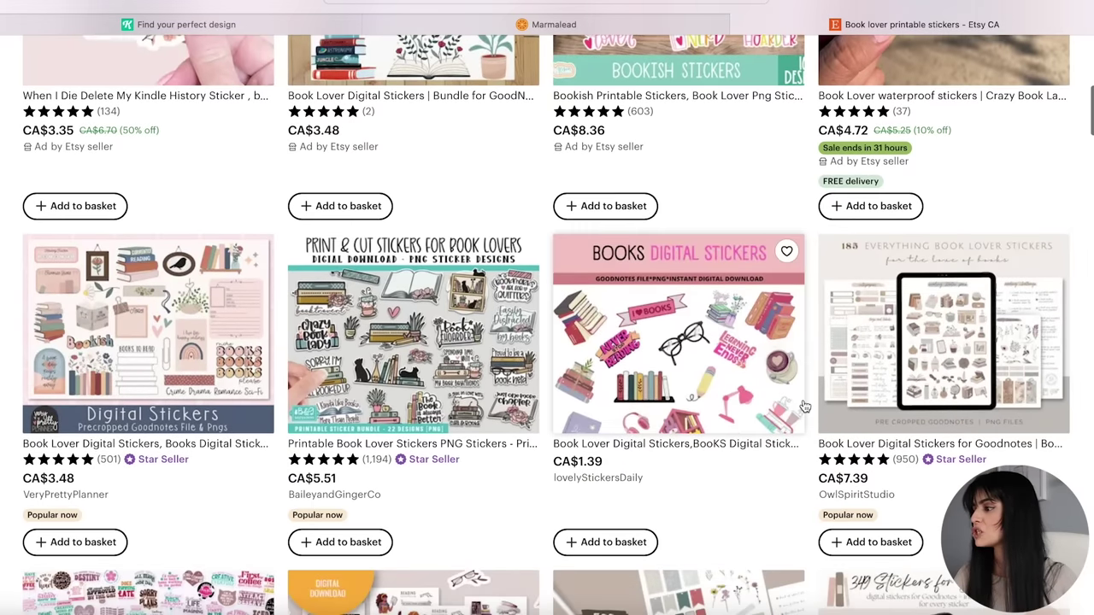
{"action": "left_click", "coordinate": [441, 338]}
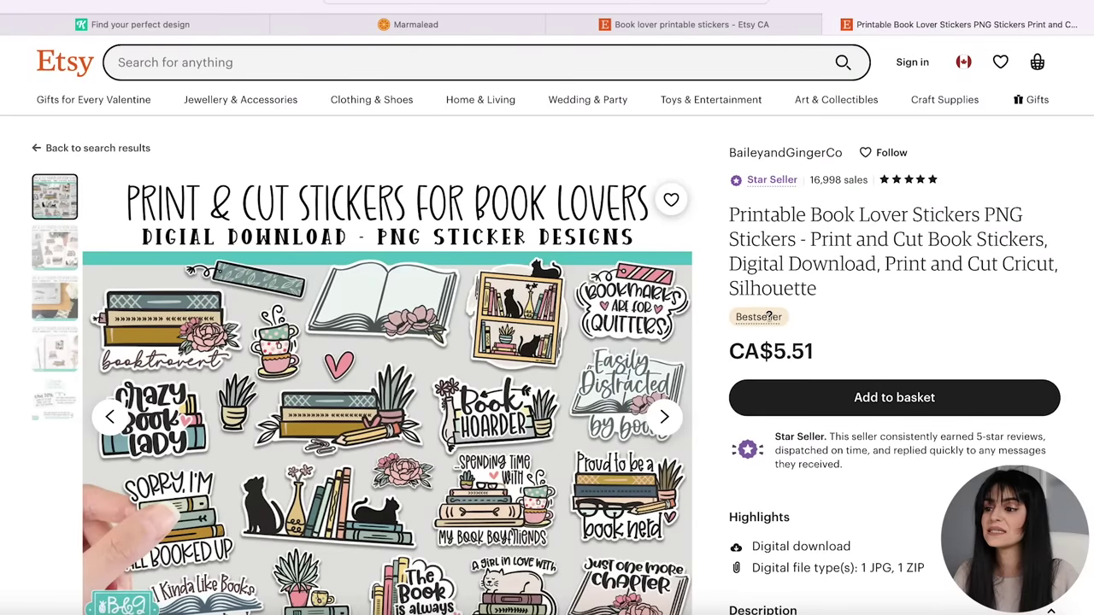
Step: Examine the listing's bestseller badge, item reviews and ratings, and full description including commercial use and file types
{"action": "mouse_move", "coordinate": [767, 316]}
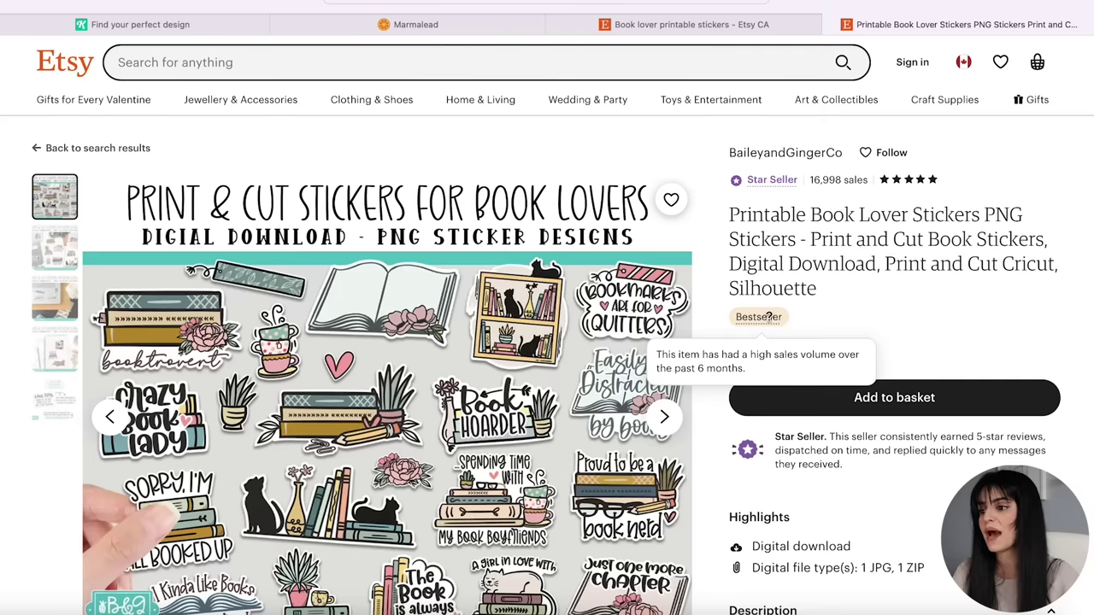
{"action": "scroll", "coordinate": [767, 316], "scroll_direction": "down", "scroll_amount": 5}
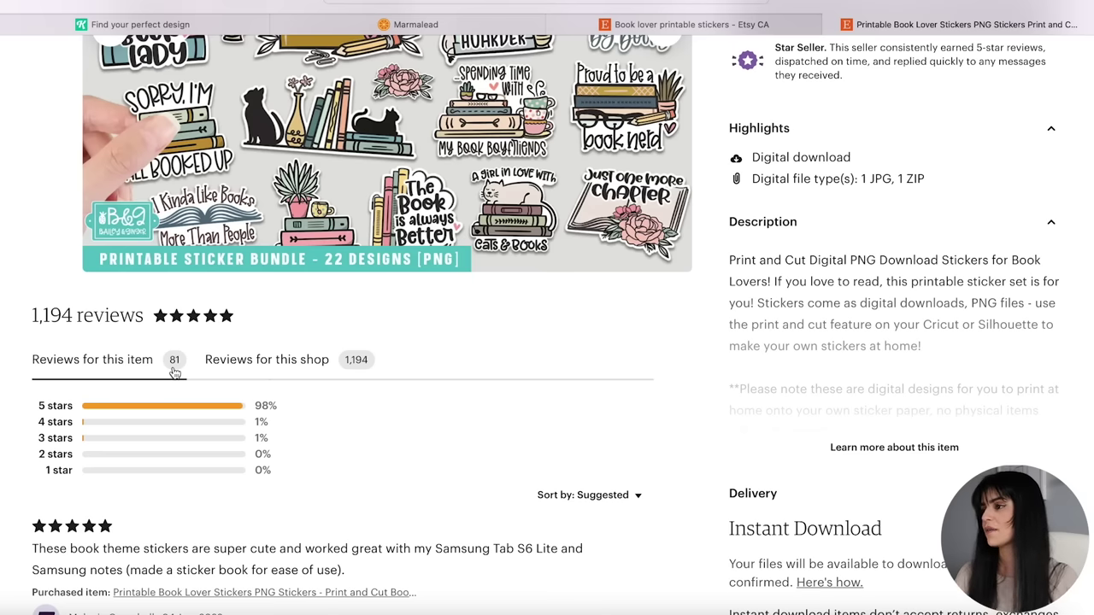
{"action": "scroll", "coordinate": [463, 375], "scroll_direction": "down", "scroll_amount": 2}
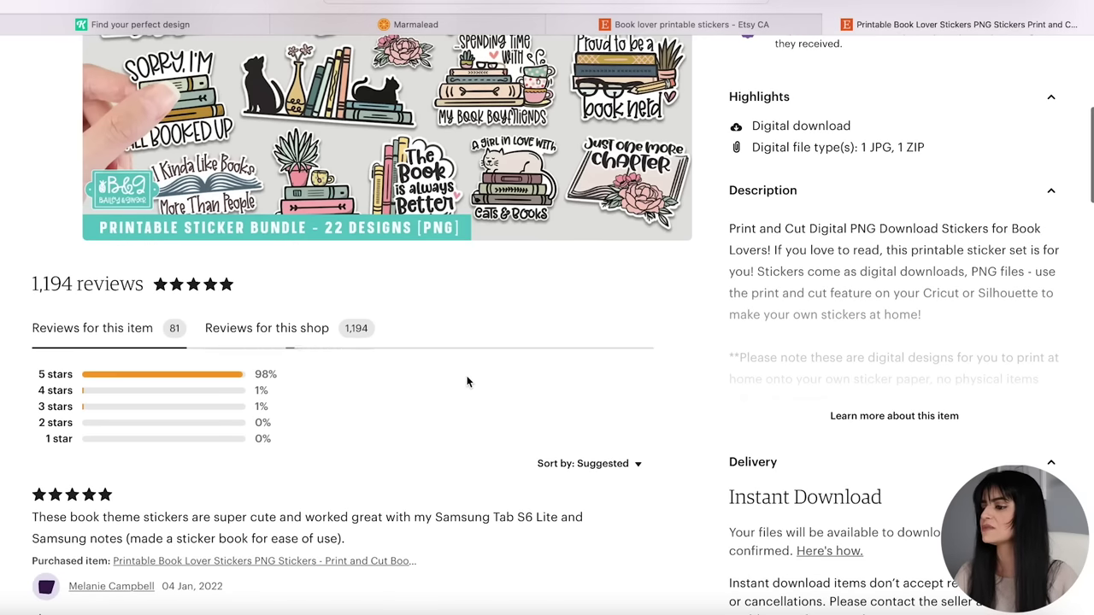
{"action": "scroll", "coordinate": [547, 381], "scroll_direction": "down", "scroll_amount": 4}
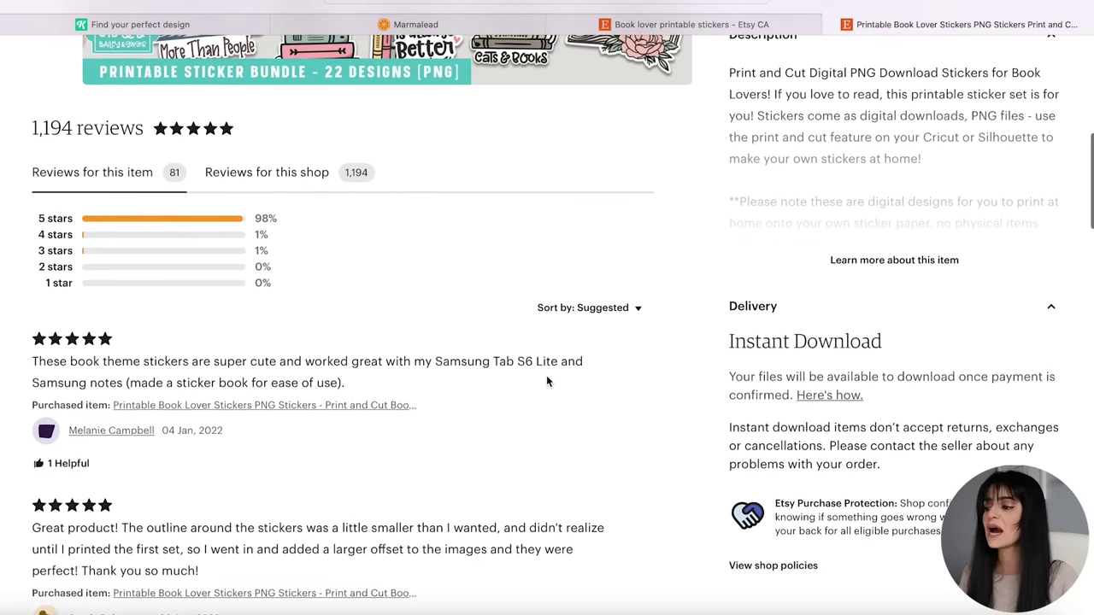
{"action": "scroll", "coordinate": [547, 381], "scroll_direction": "down", "scroll_amount": 1}
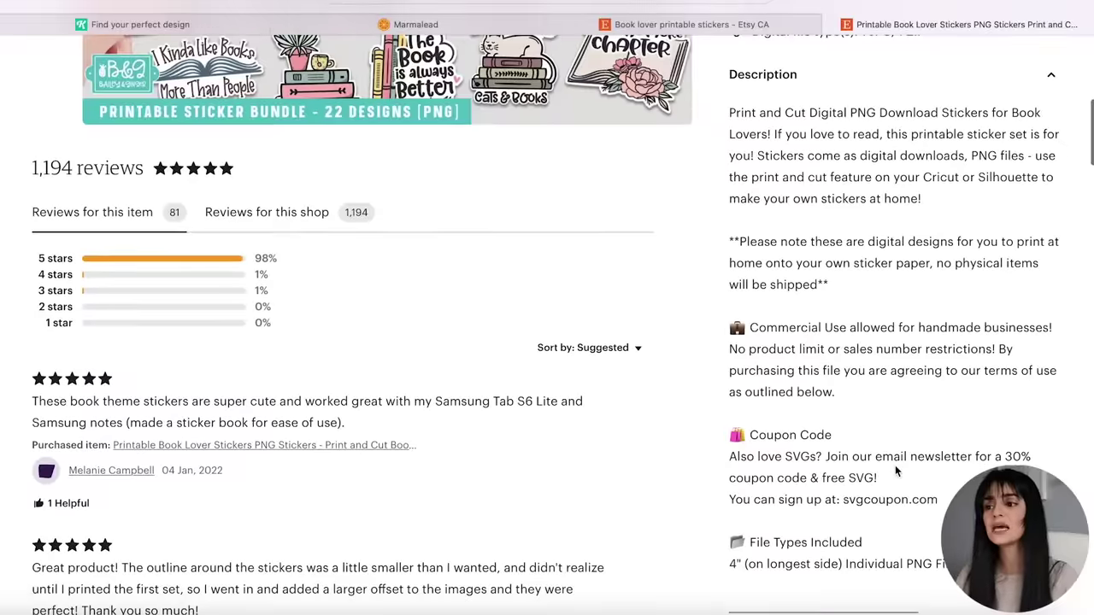
{"action": "scroll", "coordinate": [895, 465], "scroll_direction": "down", "scroll_amount": 1}
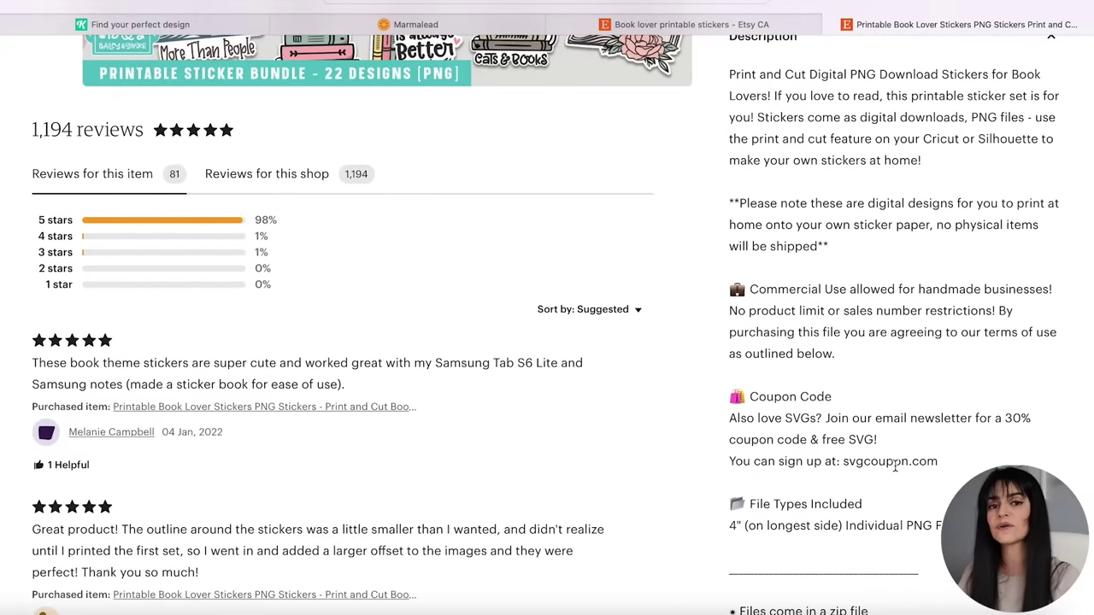
Step: Review the listing's highlights and description again and compare the other book lover sticker results for design ideas
{"action": "scroll", "coordinate": [894, 465], "scroll_direction": "up", "scroll_amount": 3}
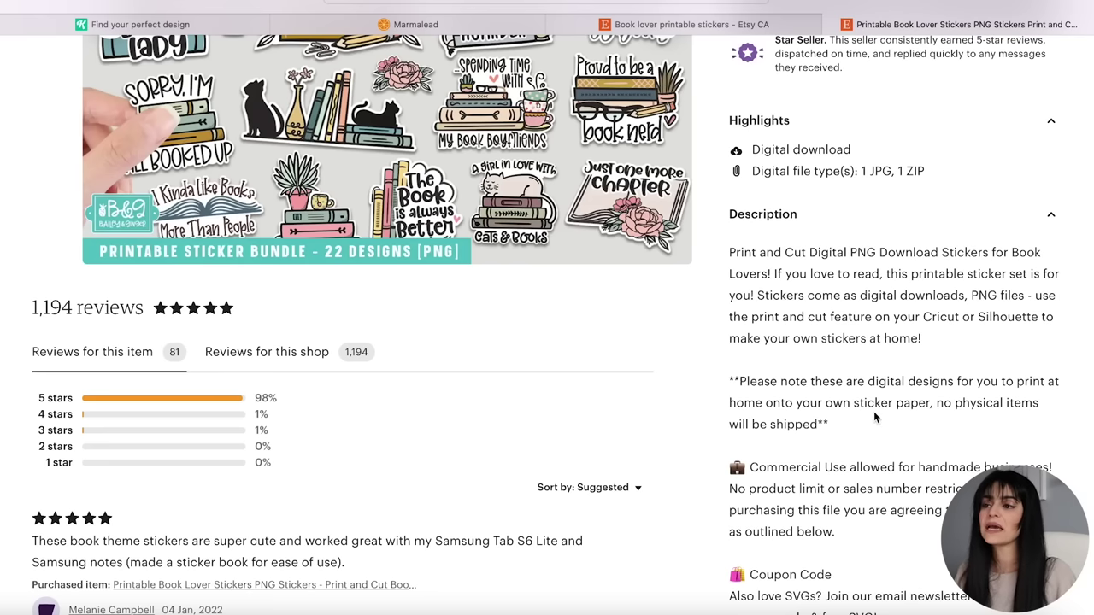
{"action": "left_click", "coordinate": [692, 26]}
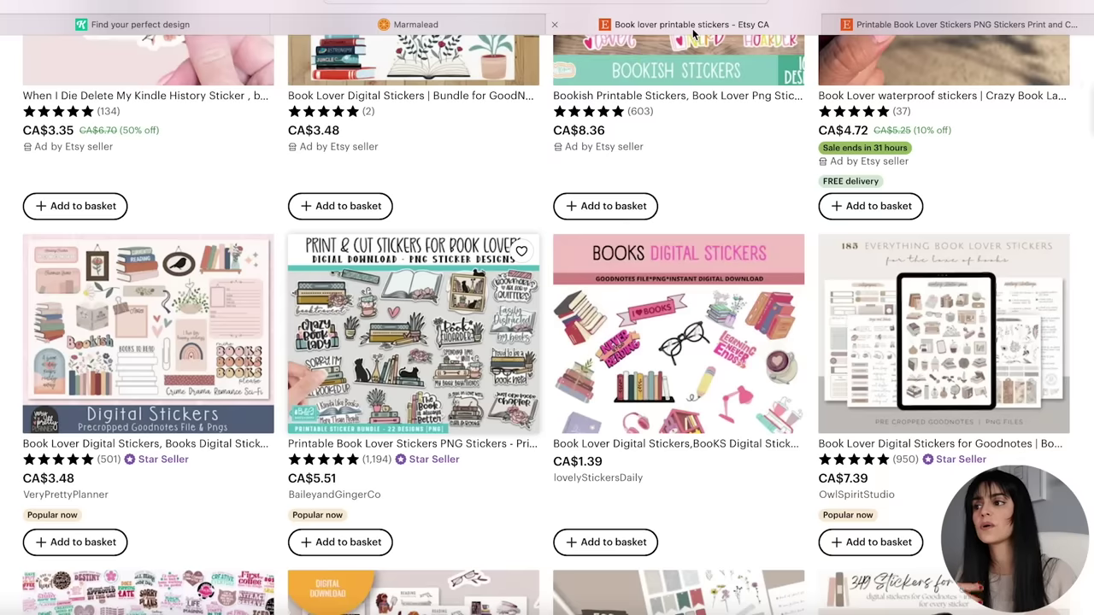
{"action": "scroll", "coordinate": [742, 232], "scroll_direction": "down", "scroll_amount": 3}
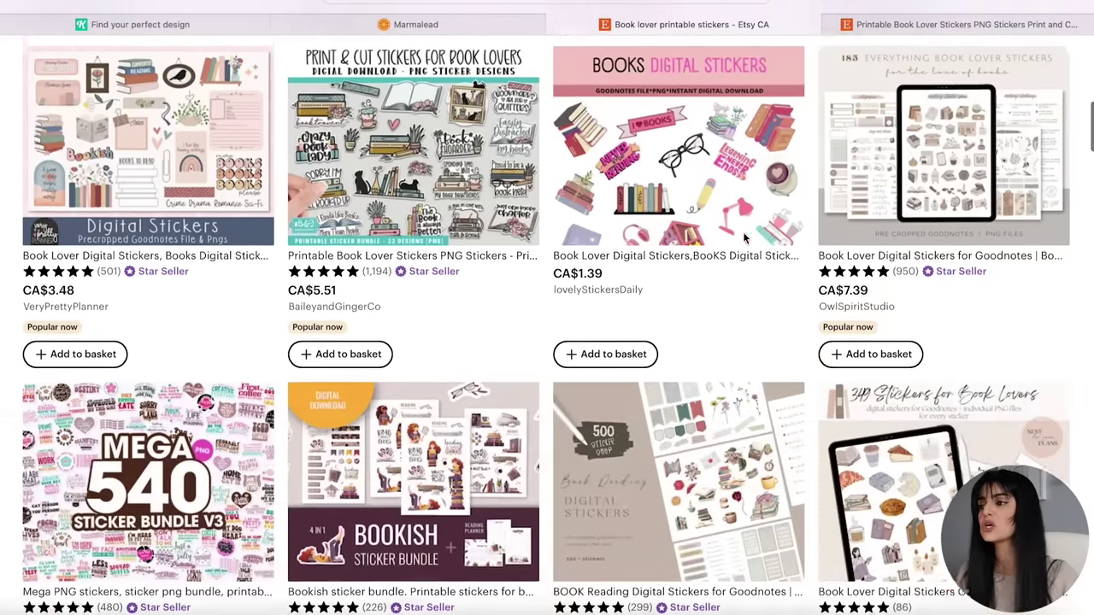
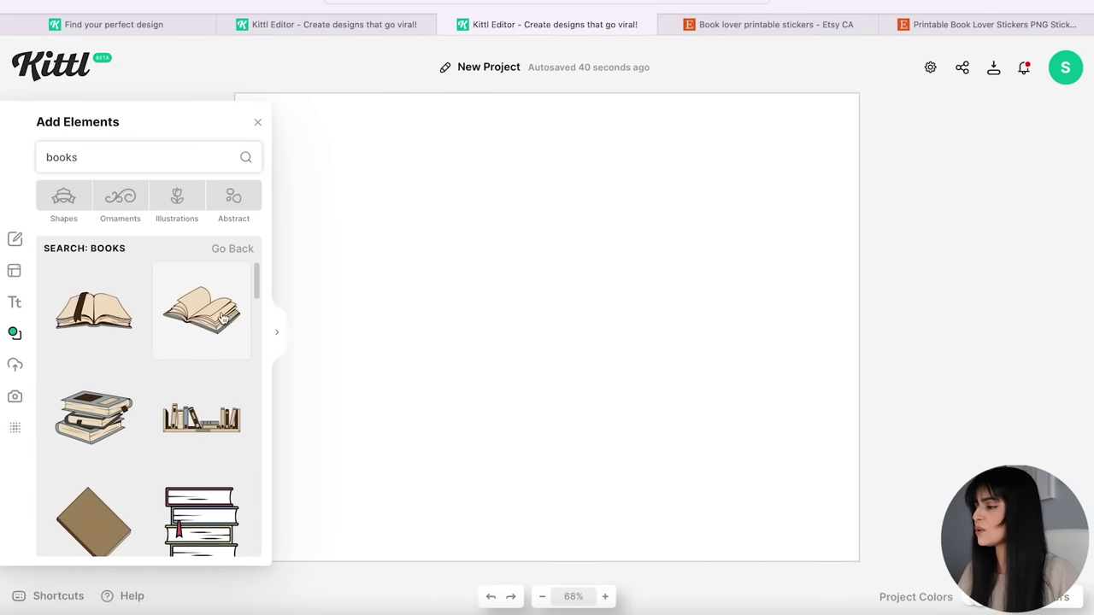
Step: Switch to Kittl and place the open book illustration with the raised page on the canvas
{"action": "left_click", "coordinate": [214, 318]}
{"action": "left_click_drag", "start_coordinate": [467, 278], "coordinate": [317, 175]}
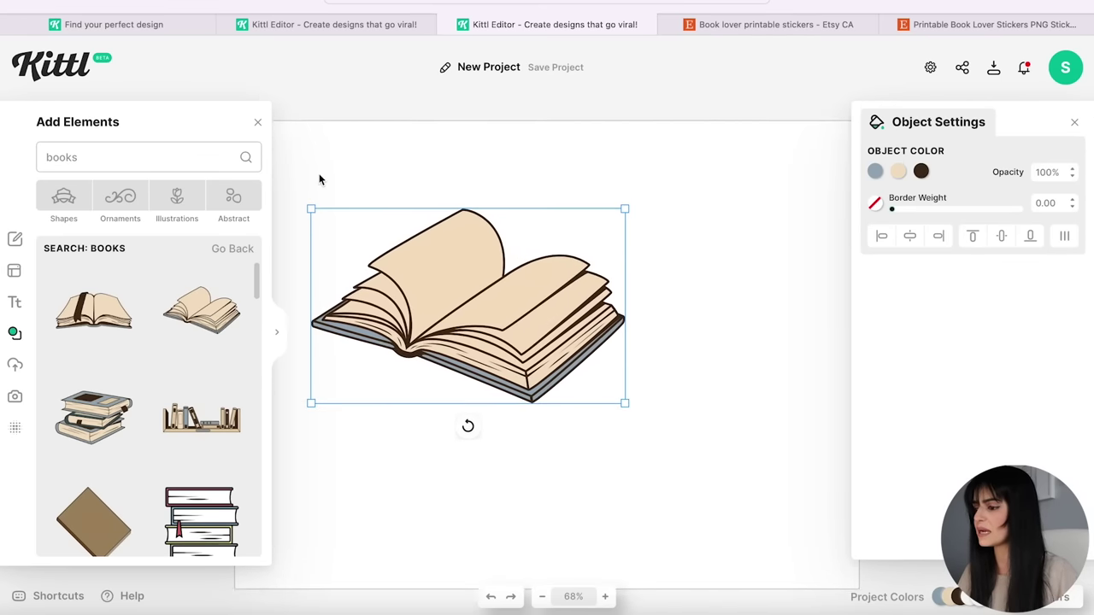
{"action": "left_click", "coordinate": [542, 596]}
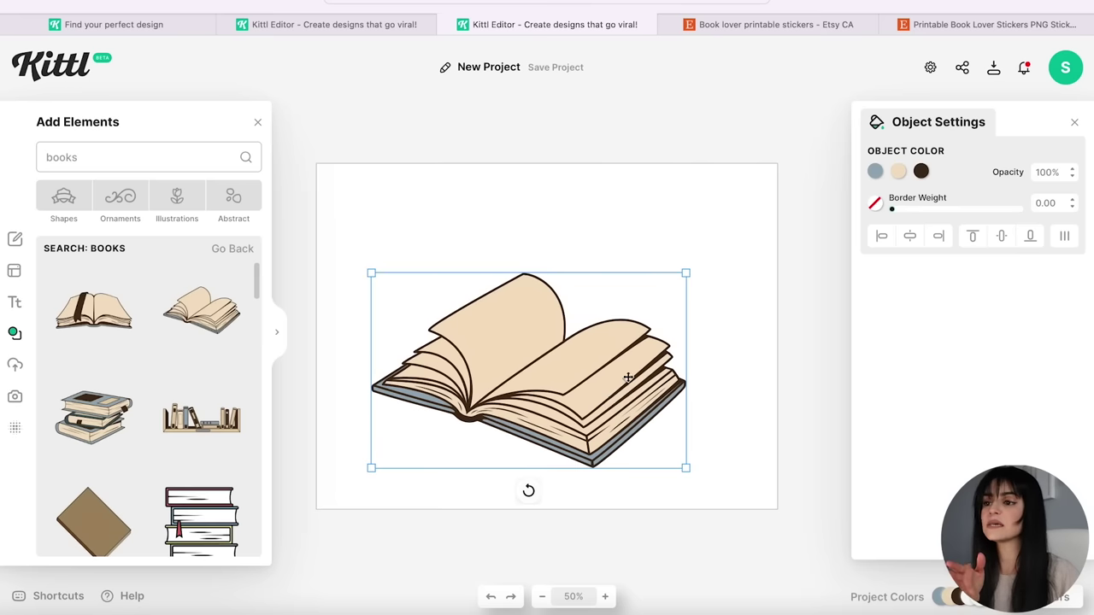
Step: Recolor the book's blue-grey cover to light pink (ffade9)
{"action": "left_click", "coordinate": [875, 173]}
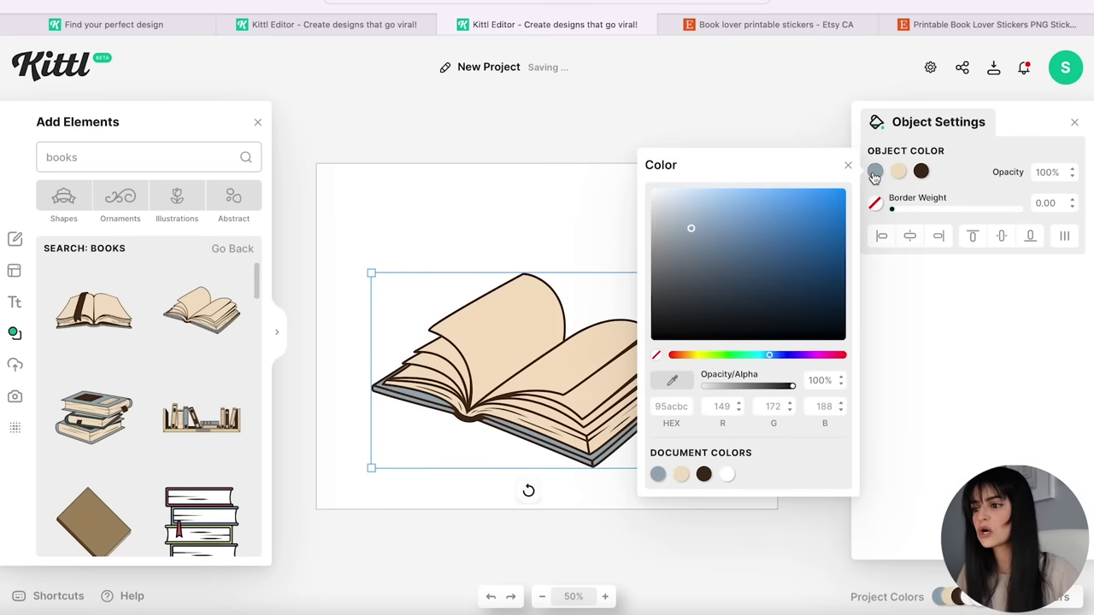
{"action": "left_click_drag", "start_coordinate": [769, 354], "coordinate": [817, 359]}
{"action": "left_click_drag", "start_coordinate": [691, 228], "coordinate": [737, 195]}
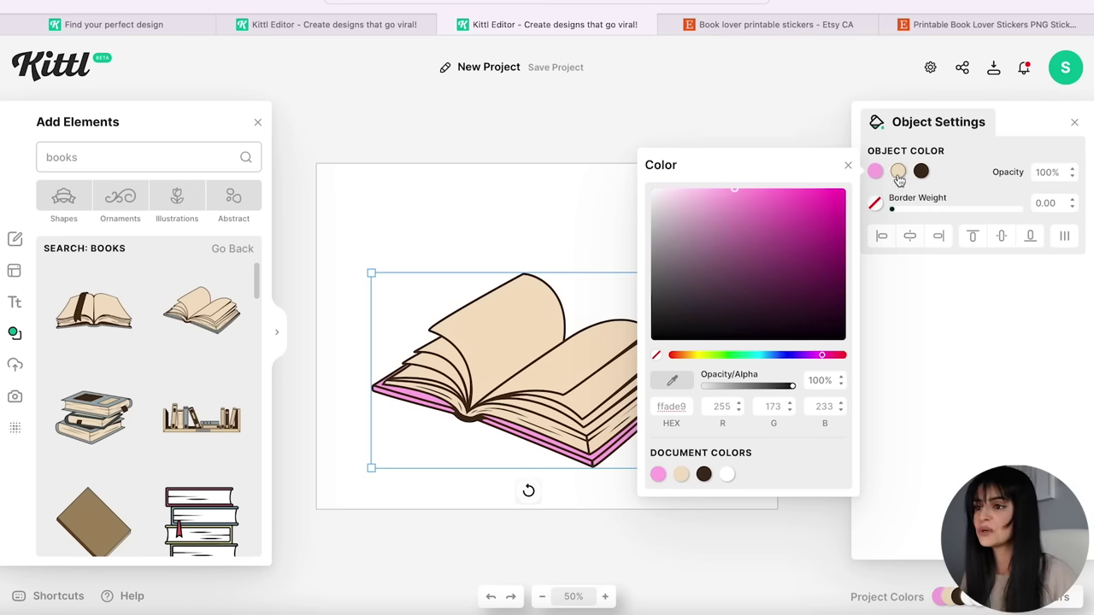
Step: Recolor the book's beige pages to white and its dark brown outlines to black (000000)
{"action": "left_click", "coordinate": [898, 172]}
{"action": "left_click", "coordinate": [749, 474]}
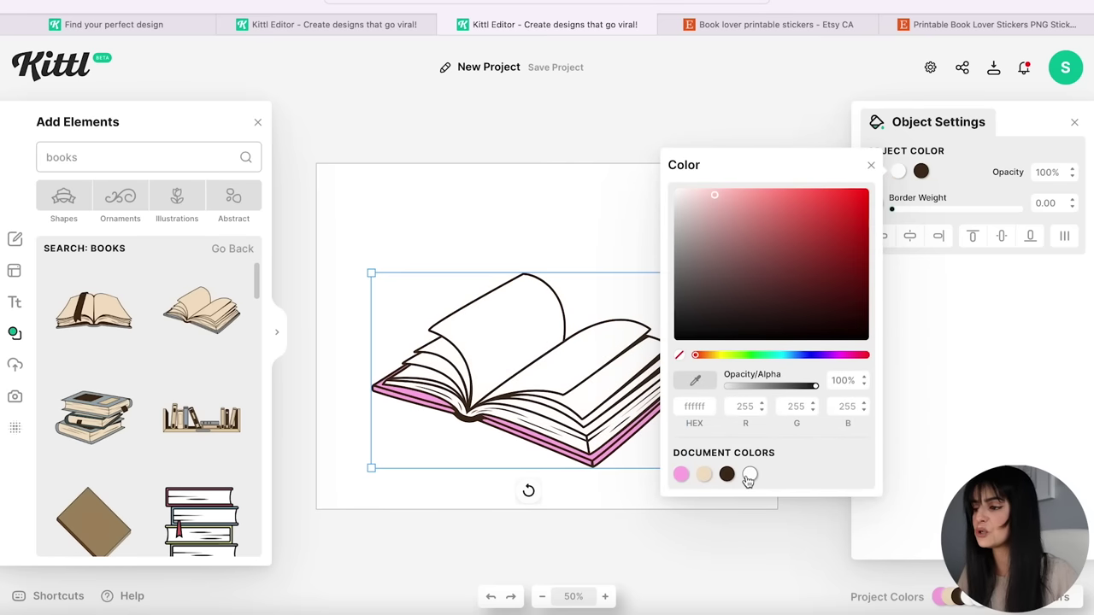
{"action": "left_click", "coordinate": [921, 172]}
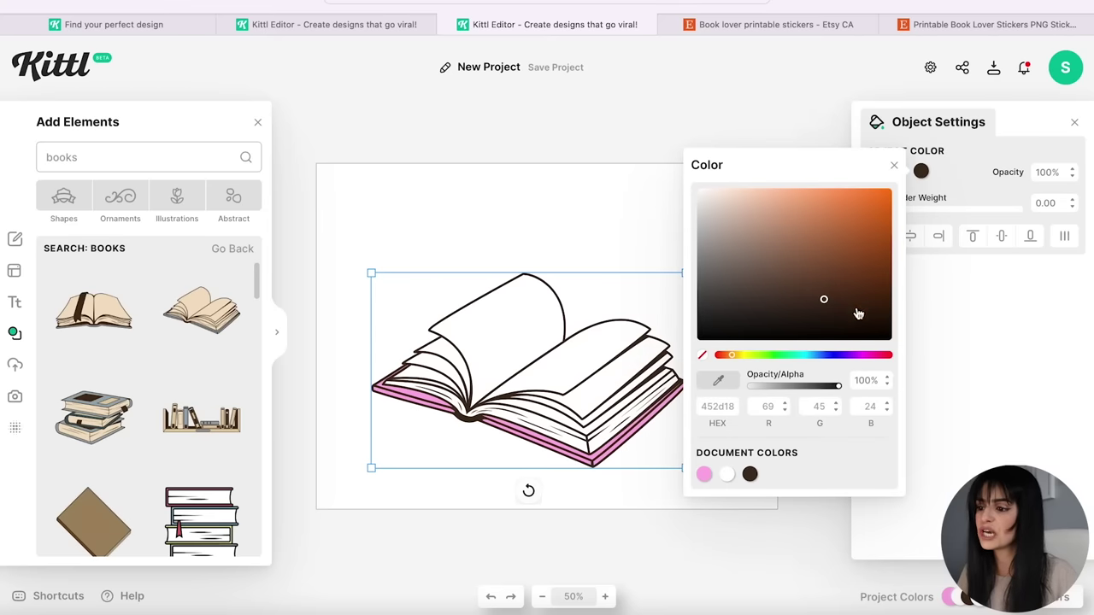
{"action": "left_click_drag", "start_coordinate": [747, 323], "coordinate": [703, 354]}
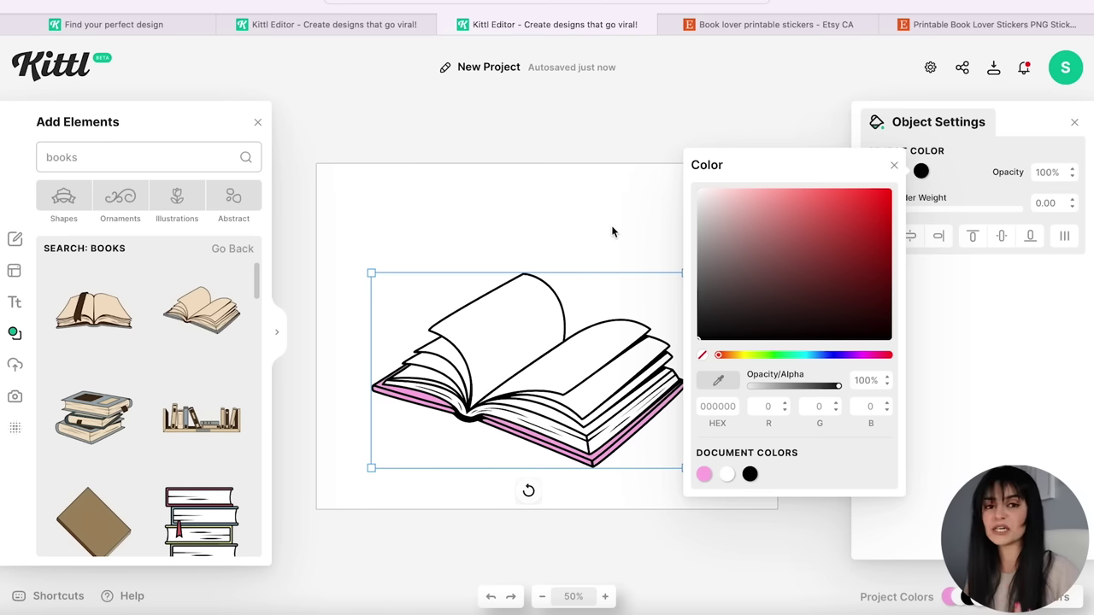
Step: Give the book a white sticker border with a weight of 45
{"action": "left_click", "coordinate": [963, 187]}
{"action": "left_click_drag", "start_coordinate": [892, 213], "coordinate": [950, 214]}
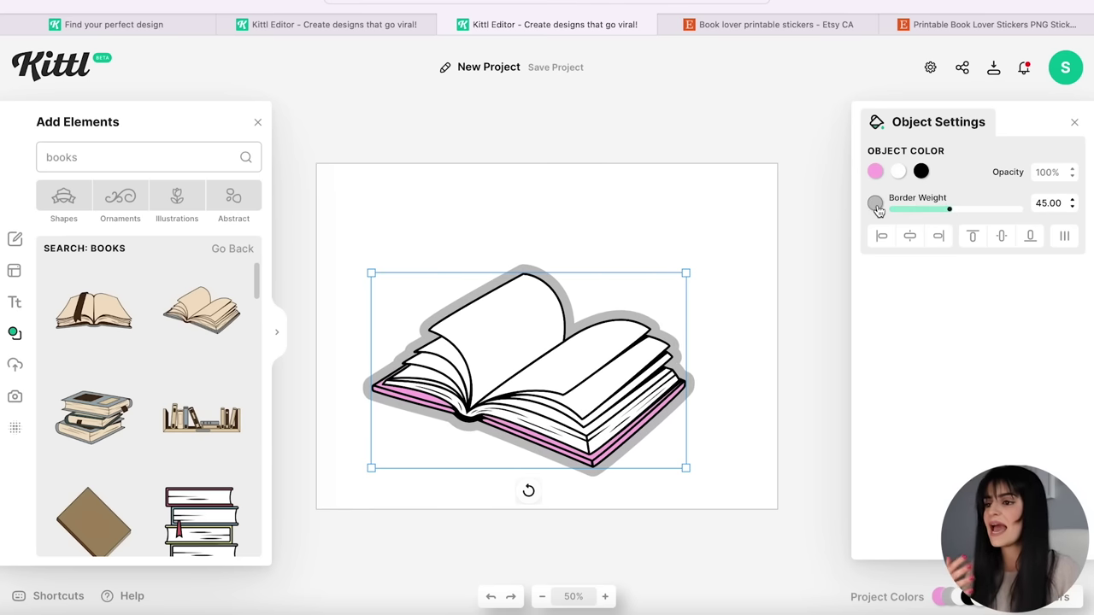
{"action": "left_click", "coordinate": [876, 205]}
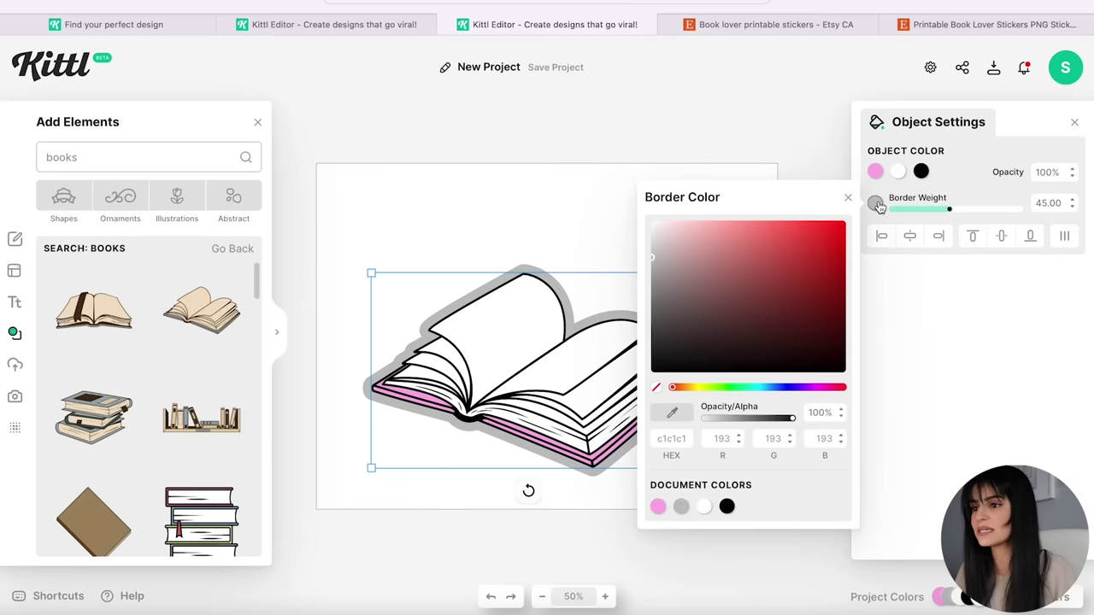
{"action": "left_click", "coordinate": [703, 506]}
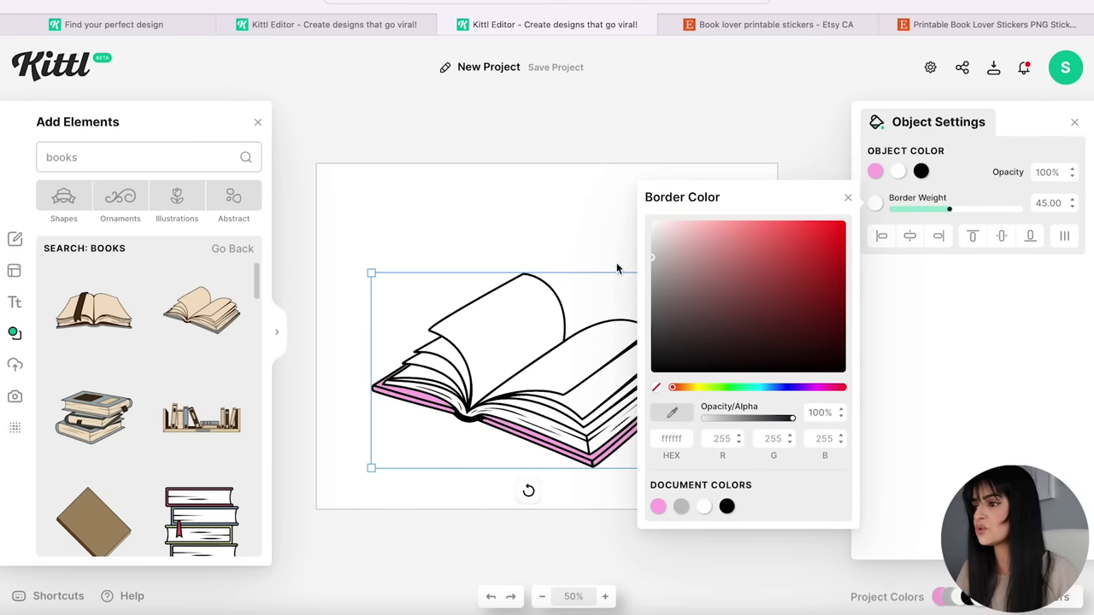
Step: Change the canvas background to beige so the book's white border stands out
{"action": "left_click", "coordinate": [588, 223]}
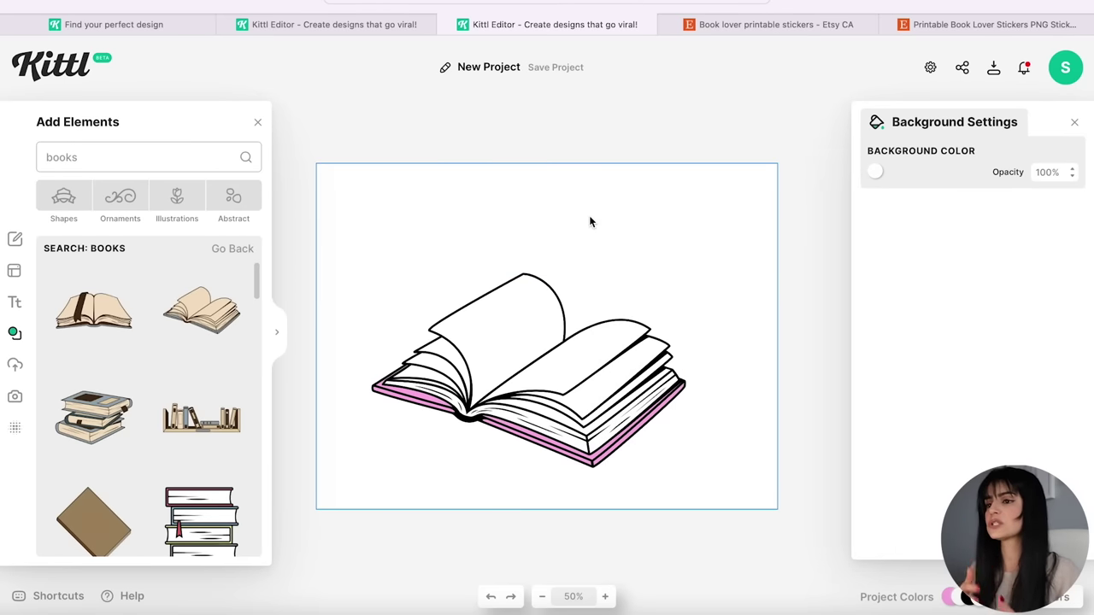
{"action": "left_click", "coordinate": [875, 173]}
{"action": "left_click", "coordinate": [700, 354]}
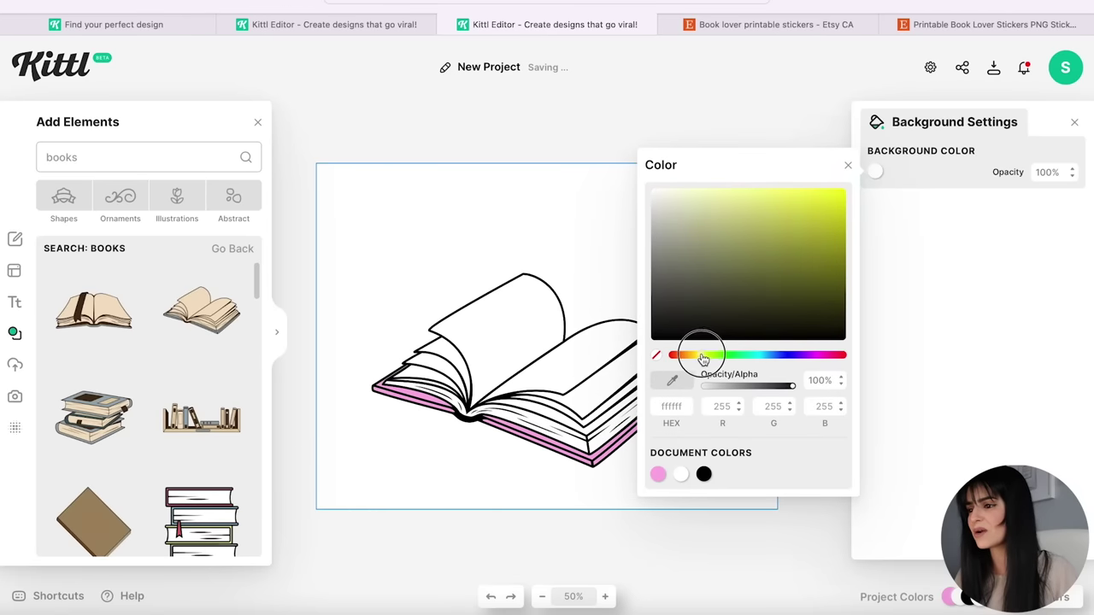
{"action": "left_click", "coordinate": [721, 195]}
{"action": "mouse_move", "coordinate": [720, 196]}
{"action": "left_mouse_down"}
{"action": "mouse_move", "coordinate": [693, 185]}
{"action": "mouse_move", "coordinate": [705, 192]}
{"action": "left_mouse_up"}
{"action": "left_click", "coordinate": [672, 406]}
{"action": "key", "text": "ctrl+v"}
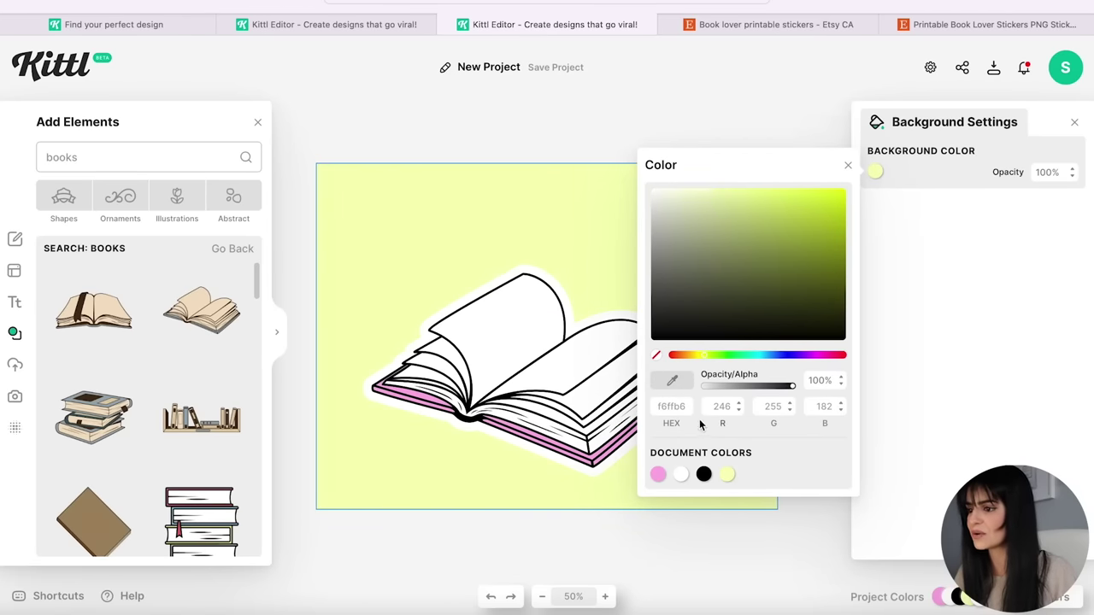
{"action": "left_click", "coordinate": [625, 254]}
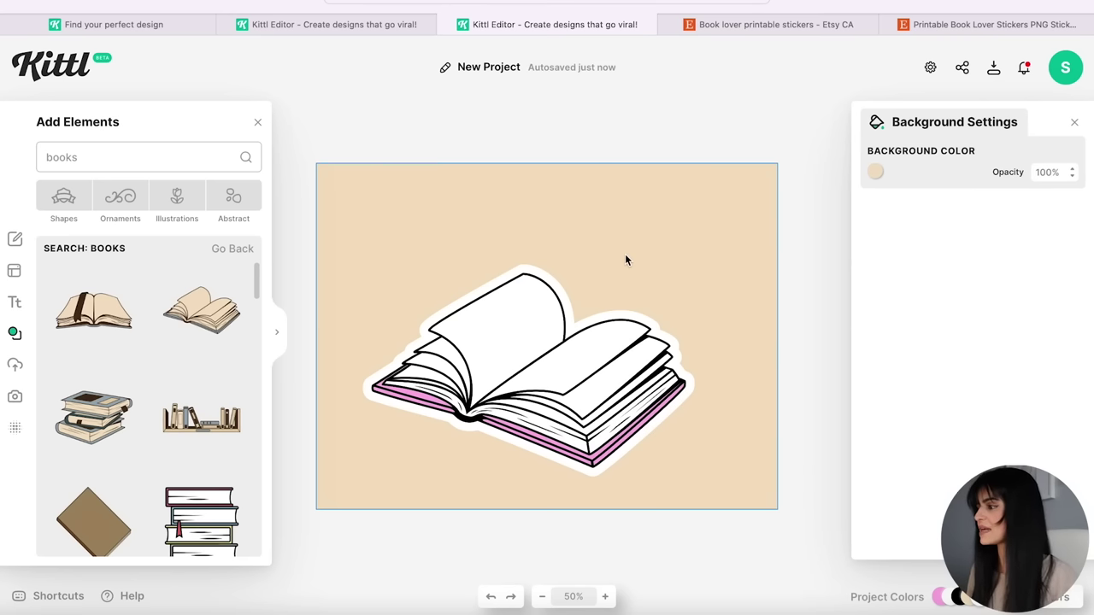
Step: Add a "BUT FIRST" headline, enlarge it to size 137 and place it on one line above the book
{"action": "left_click", "coordinate": [15, 302]}
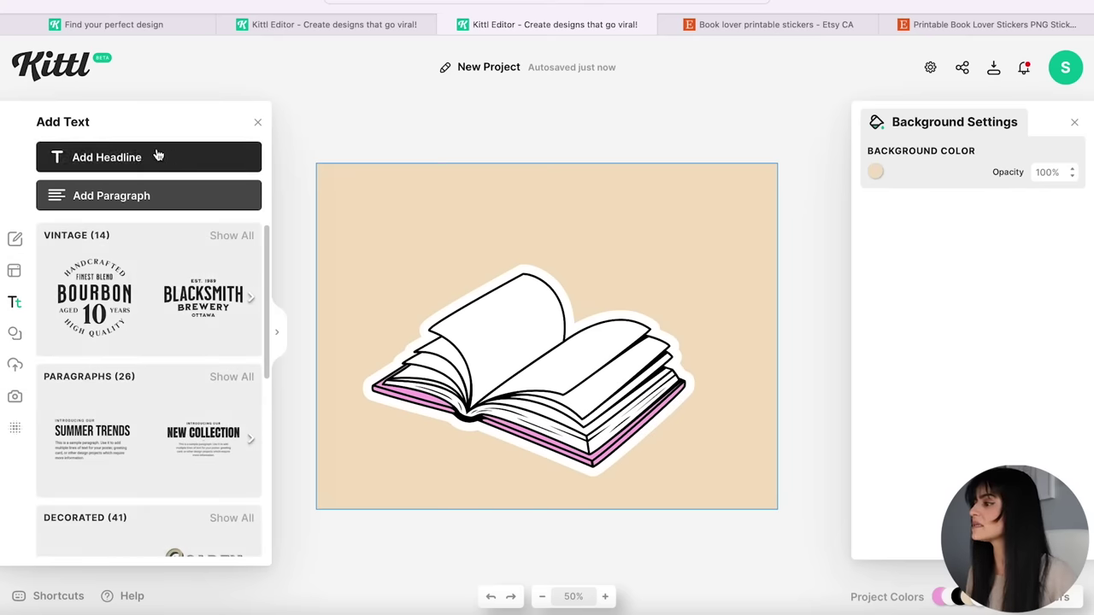
{"action": "key", "text": "t"}
{"action": "left_click", "coordinate": [554, 326]}
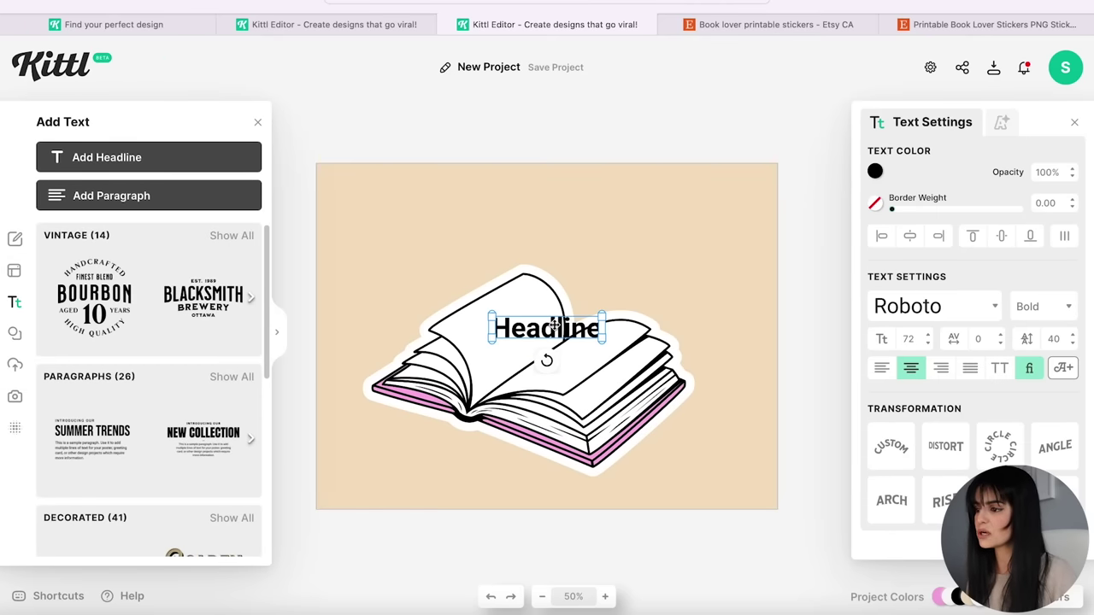
{"action": "left_click_drag", "start_coordinate": [487, 316], "coordinate": [395, 299]}
{"action": "double_click", "coordinate": [494, 325]}
{"action": "type", "text": "BUT FIRST"}
{"action": "key", "text": "Escape"}
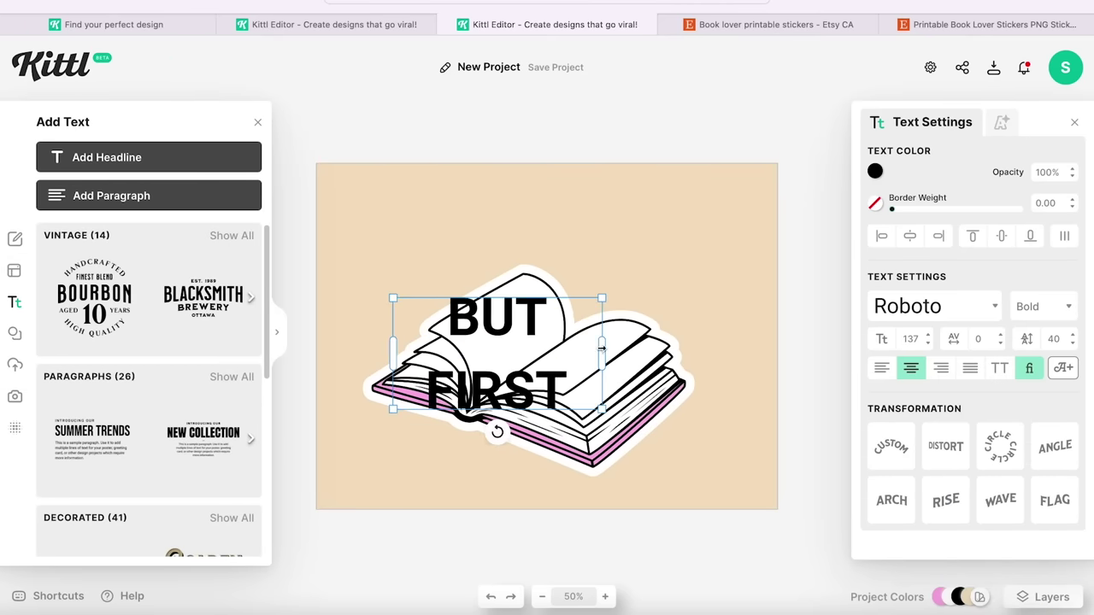
{"action": "left_click_drag", "start_coordinate": [604, 357], "coordinate": [664, 334]}
{"action": "left_click_drag", "start_coordinate": [601, 321], "coordinate": [609, 258]}
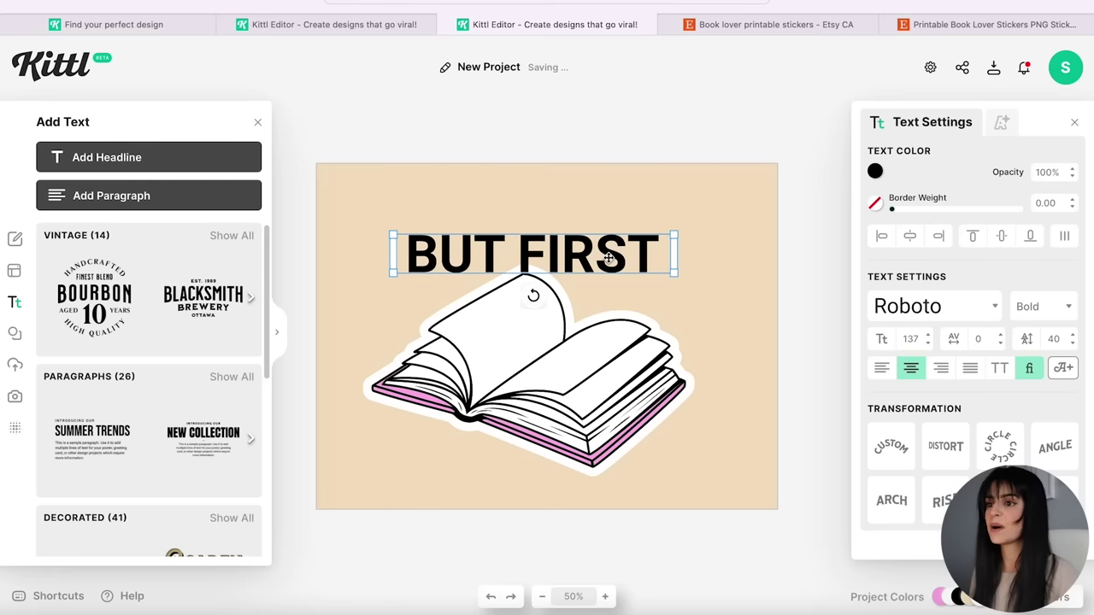
Step: Set the "BUT FIRST" headline in Luckiest Guy at size 220, keeping it on one line near the canvas's upper edge
{"action": "left_click", "coordinate": [947, 304]}
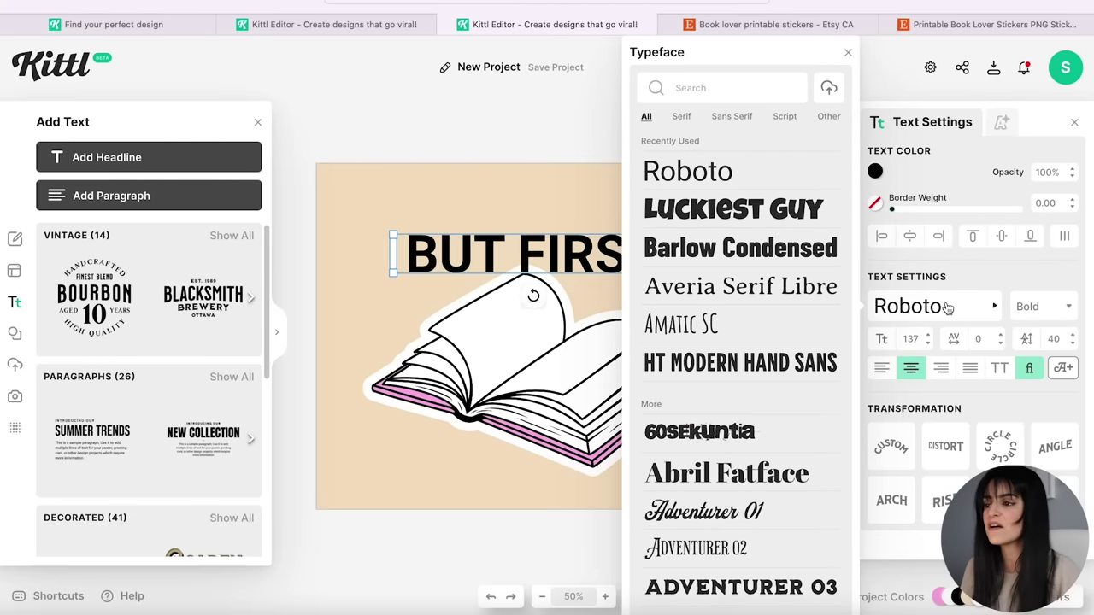
{"action": "left_click", "coordinate": [750, 222]}
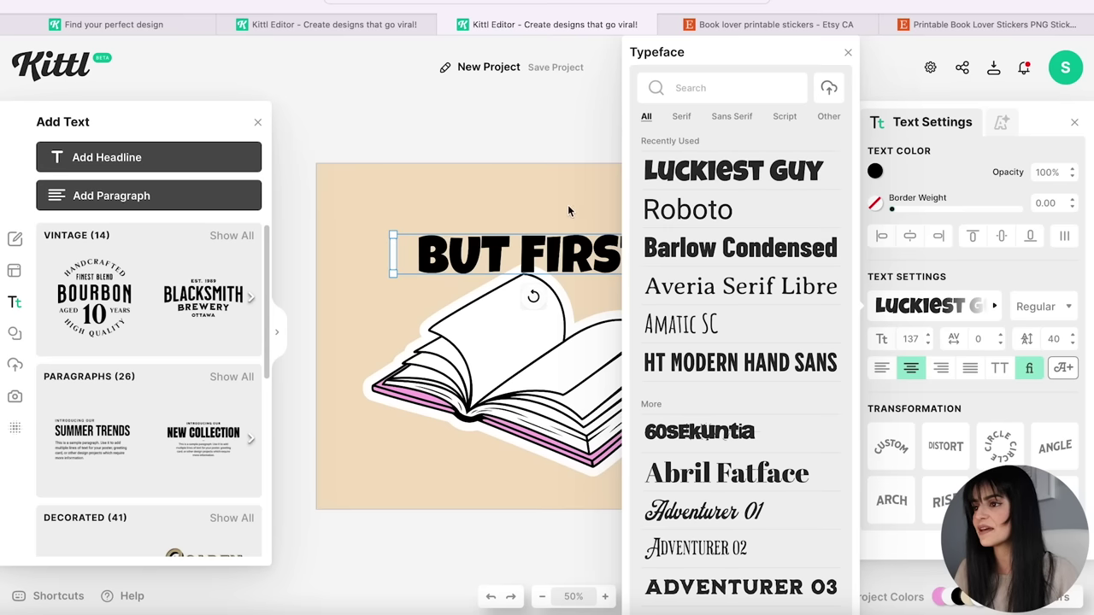
{"action": "left_click", "coordinate": [904, 306]}
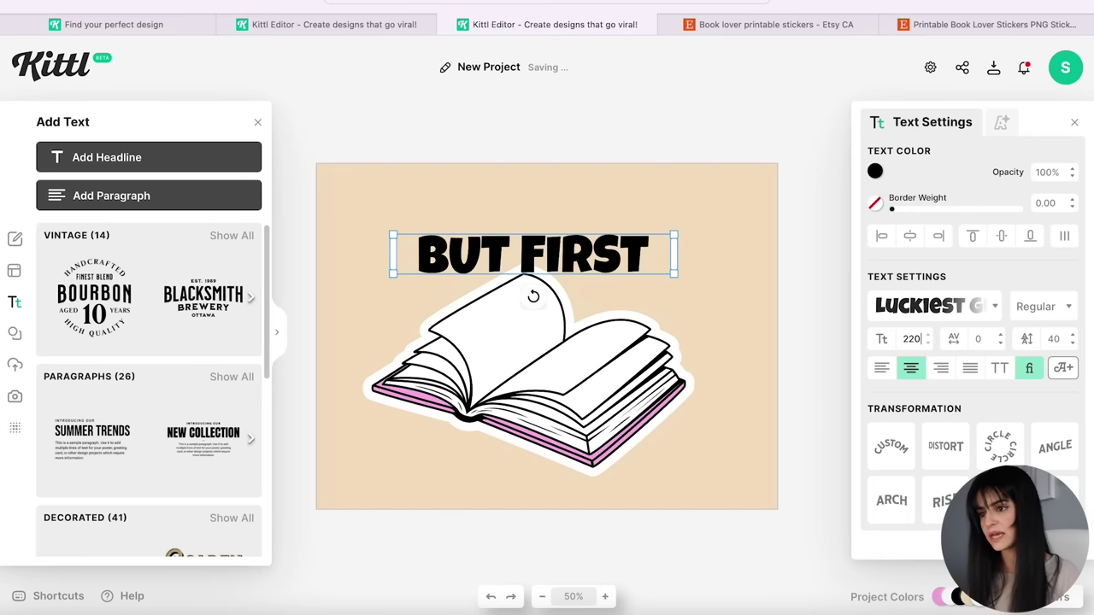
{"action": "key", "text": "Return"}
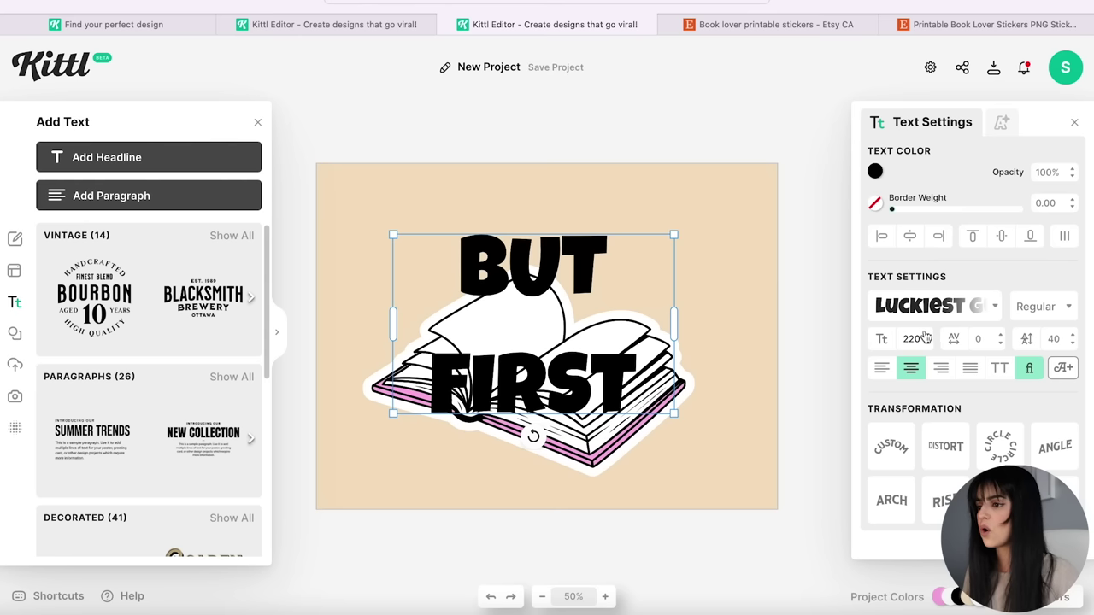
{"action": "left_click_drag", "start_coordinate": [675, 322], "coordinate": [774, 288]}
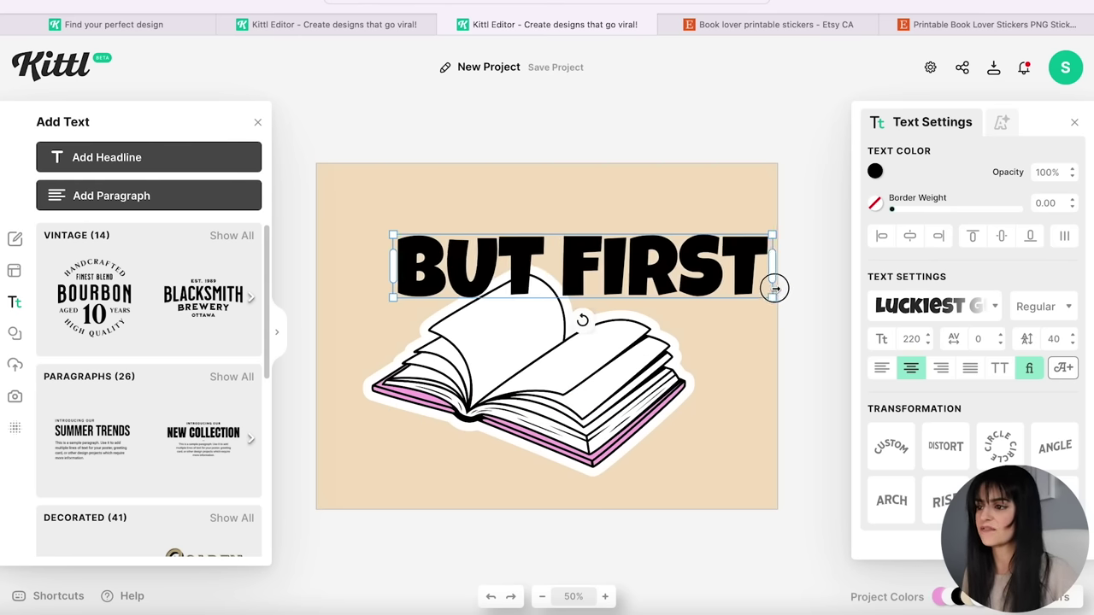
{"action": "left_click_drag", "start_coordinate": [523, 262], "coordinate": [497, 230]}
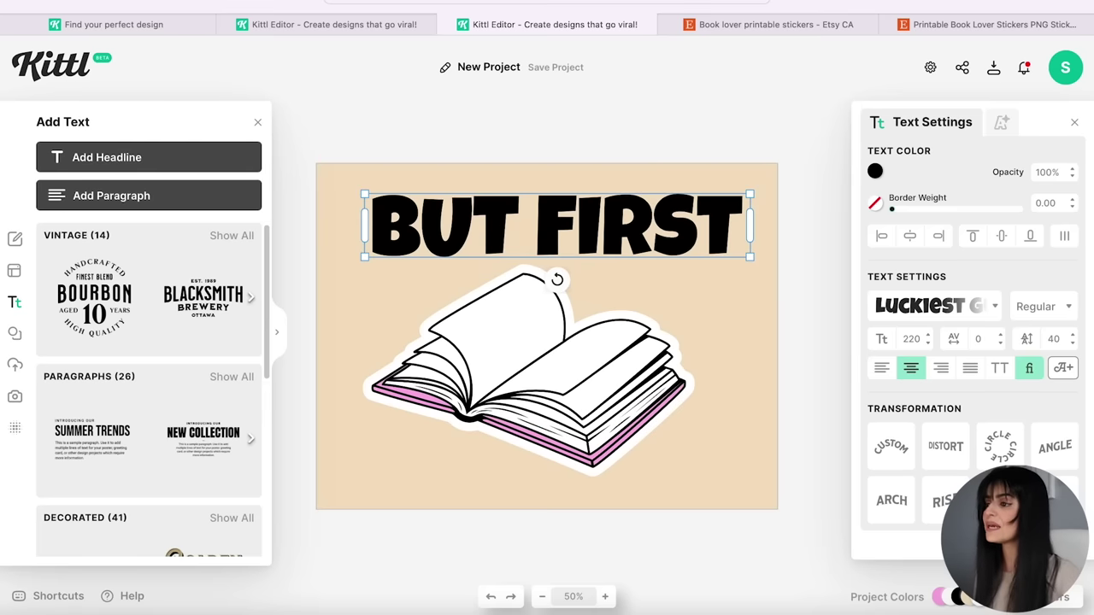
Step: Duplicate the "BUT FIRST" headline directly below it and change the copy to "ONE MORE"
{"action": "key", "text": "ctrl+v"}
{"action": "left_click_drag", "start_coordinate": [630, 220], "coordinate": [629, 300]}
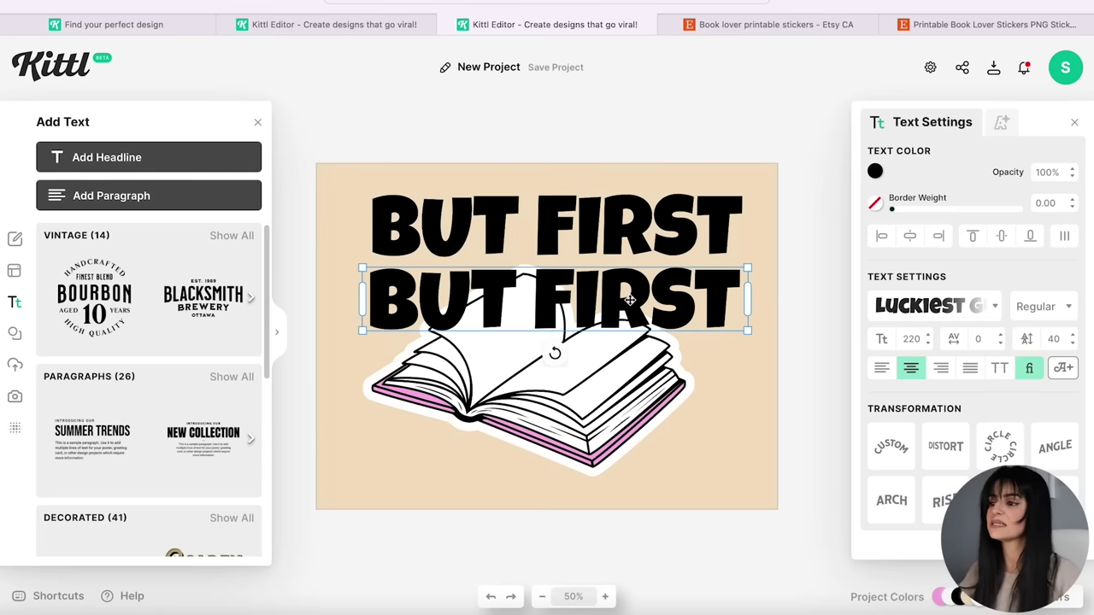
{"action": "double_click", "coordinate": [615, 299]}
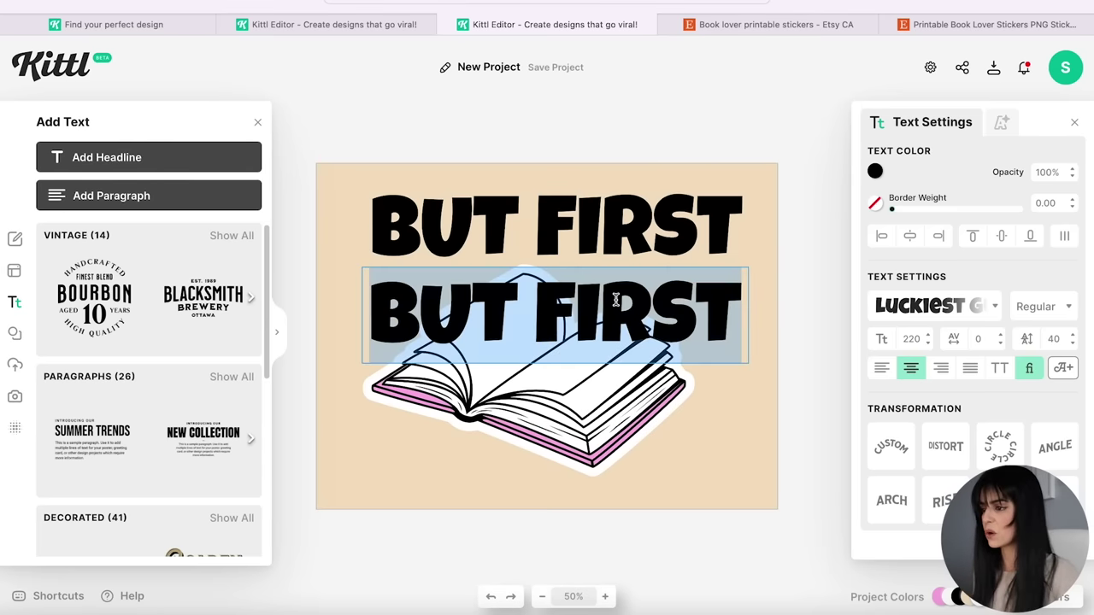
{"action": "type", "text": "ONE MORE"}
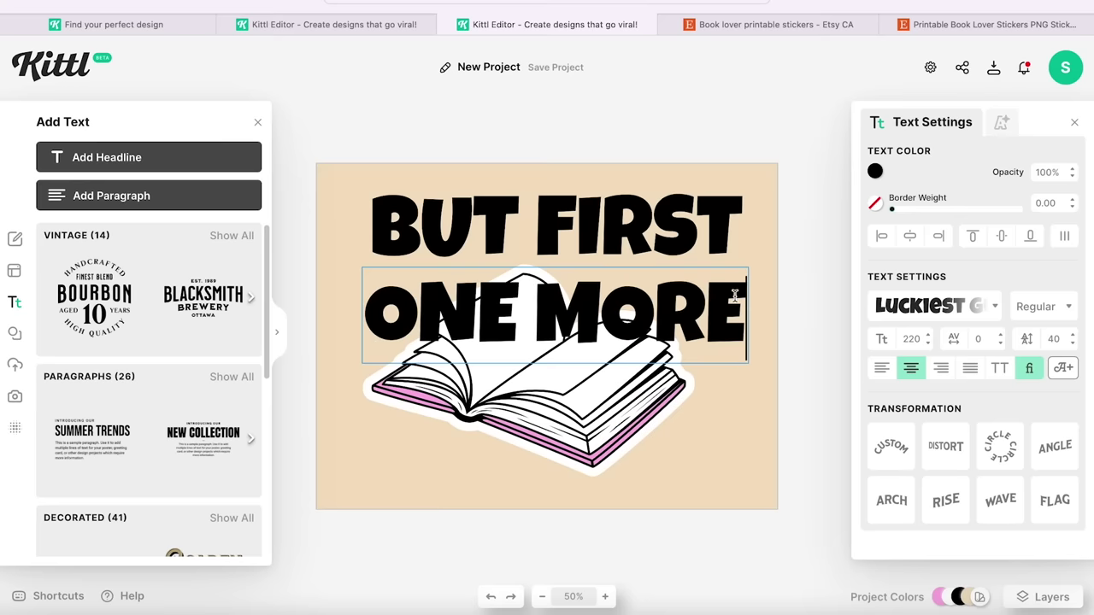
Step: Duplicate the "ONE MORE" line below itself as "CHAPTER" and set the "ONE MORE" text size to 180
{"action": "key", "text": "Escape"}
{"action": "key", "text": "ctrl+c"}
{"action": "key", "text": "ctrl+v"}
{"action": "double_click", "coordinate": [635, 359]}
{"action": "type", "text": "CHAPTER"}
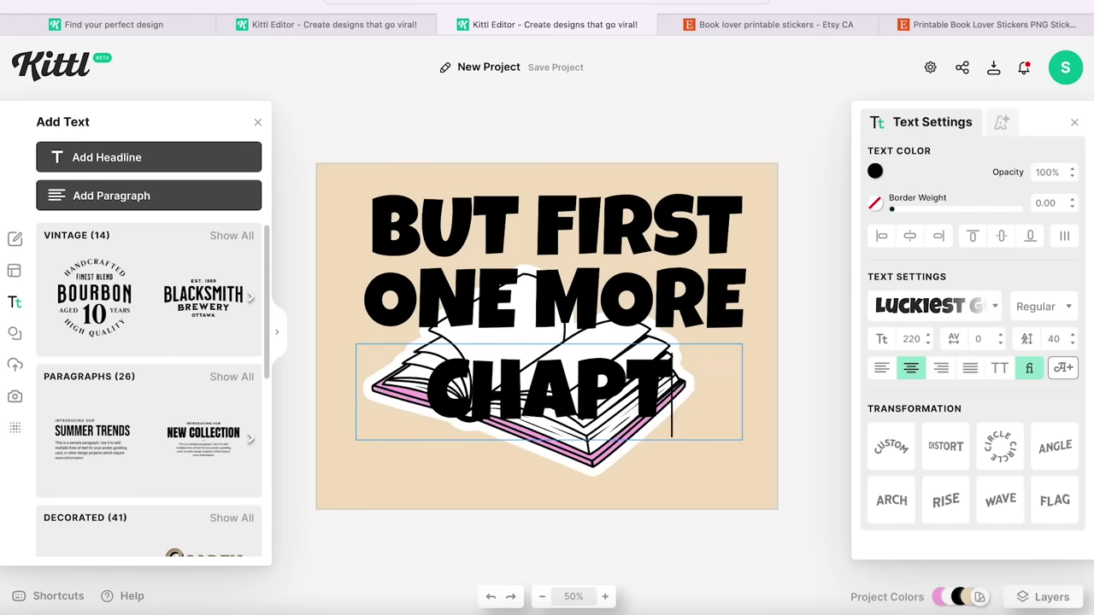
{"action": "type", "text": "180"}
{"action": "left_click", "coordinate": [813, 361]}
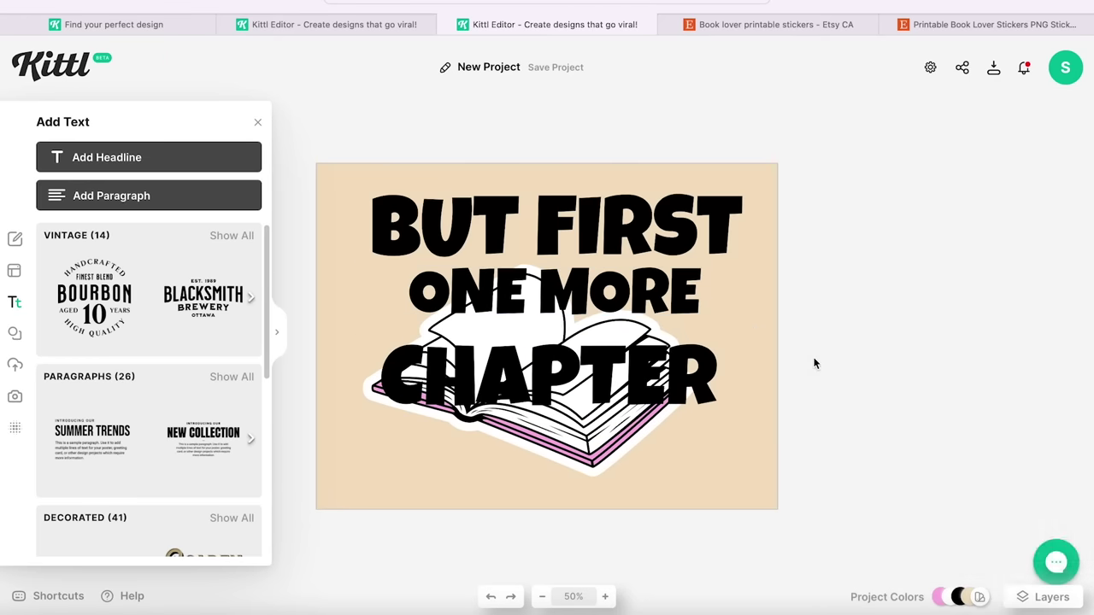
Step: Apply the Rise transformation to the "BUT FIRST" text
{"action": "left_click", "coordinate": [630, 231]}
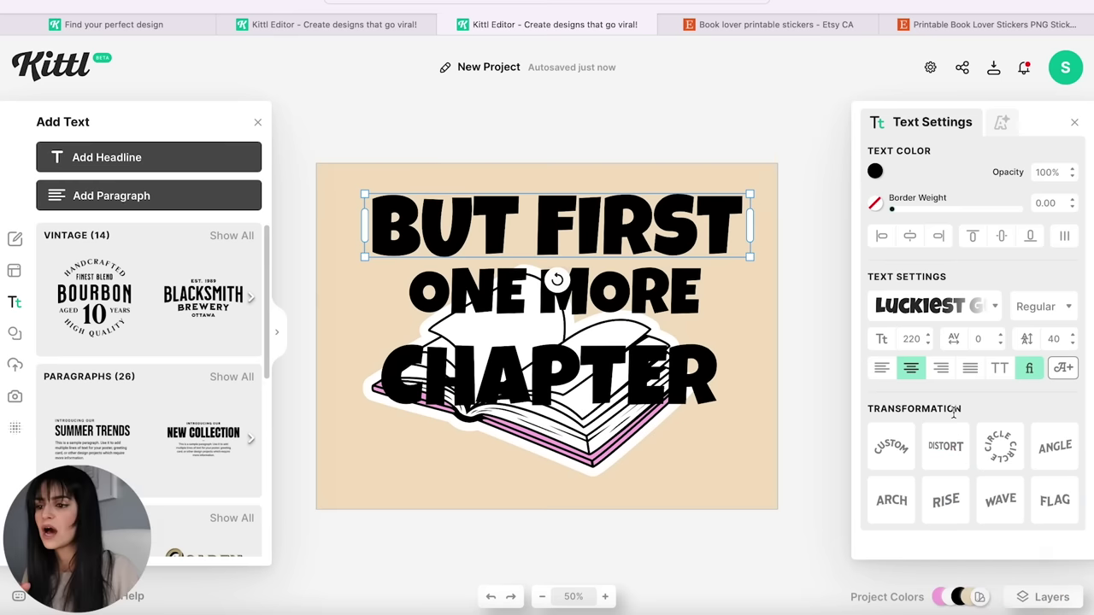
{"action": "left_click", "coordinate": [946, 503]}
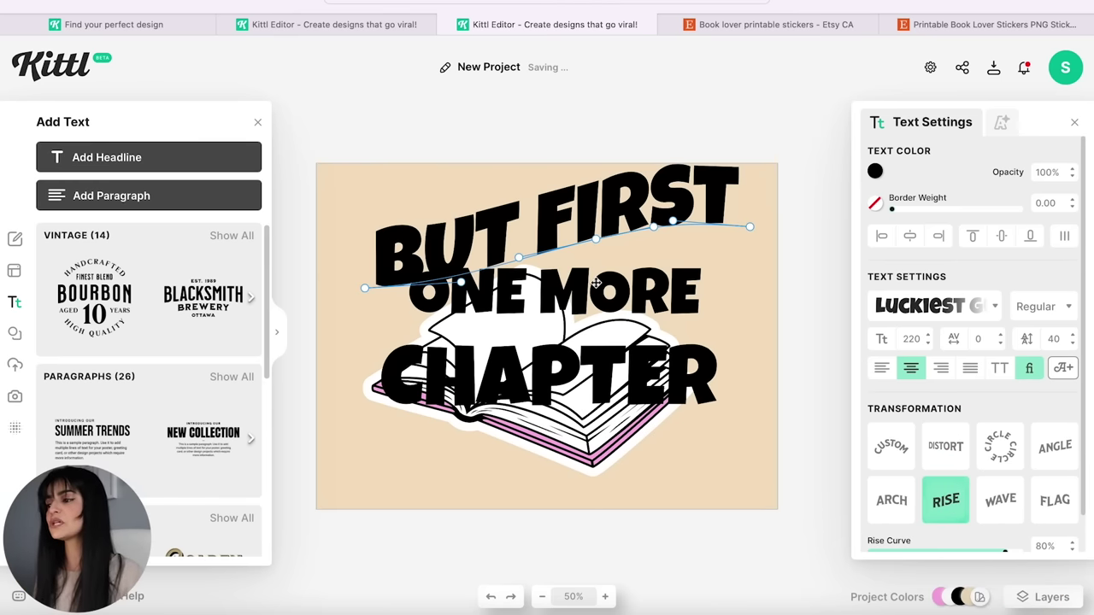
Step: Set the Rise Curve of the "BUT FIRST" text to -100% and nudge the line slightly down
{"action": "scroll", "coordinate": [478, 265], "scroll_direction": "up", "scroll_amount": 5}
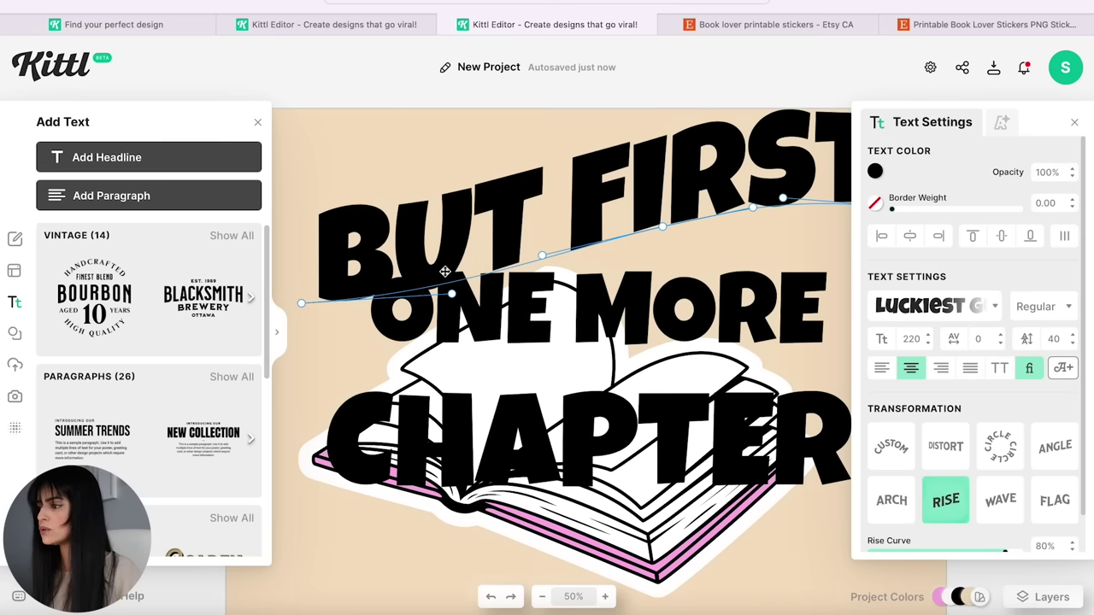
{"action": "left_click_drag", "start_coordinate": [301, 303], "coordinate": [304, 291]}
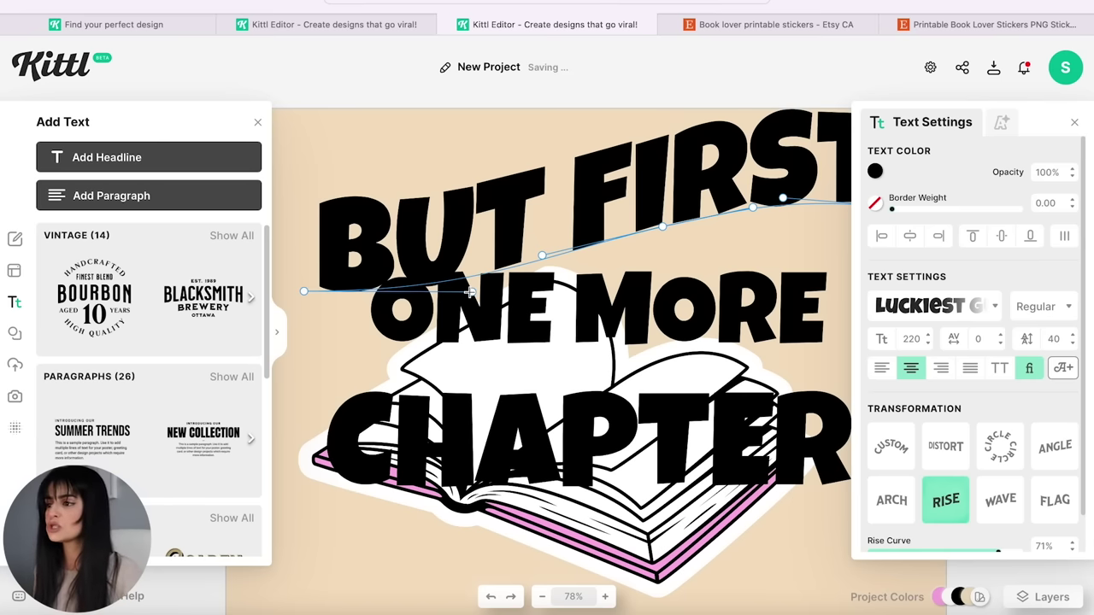
{"action": "scroll", "coordinate": [470, 293], "scroll_direction": "up", "scroll_amount": 2}
{"action": "scroll", "coordinate": [469, 293], "scroll_direction": "down", "scroll_amount": 4}
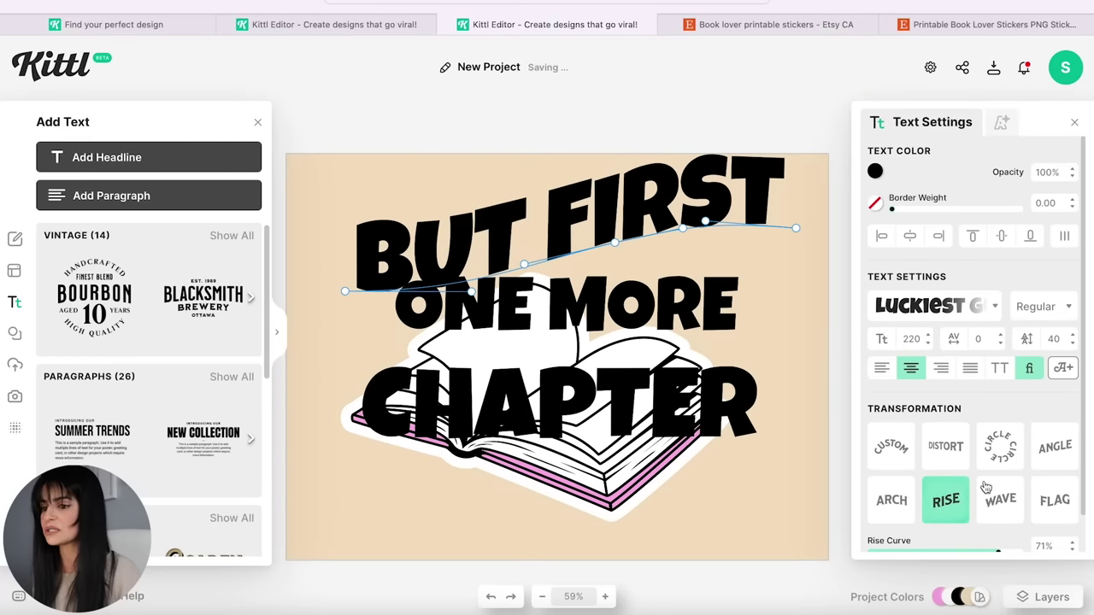
{"action": "scroll", "coordinate": [991, 504], "scroll_direction": "down", "scroll_amount": 2}
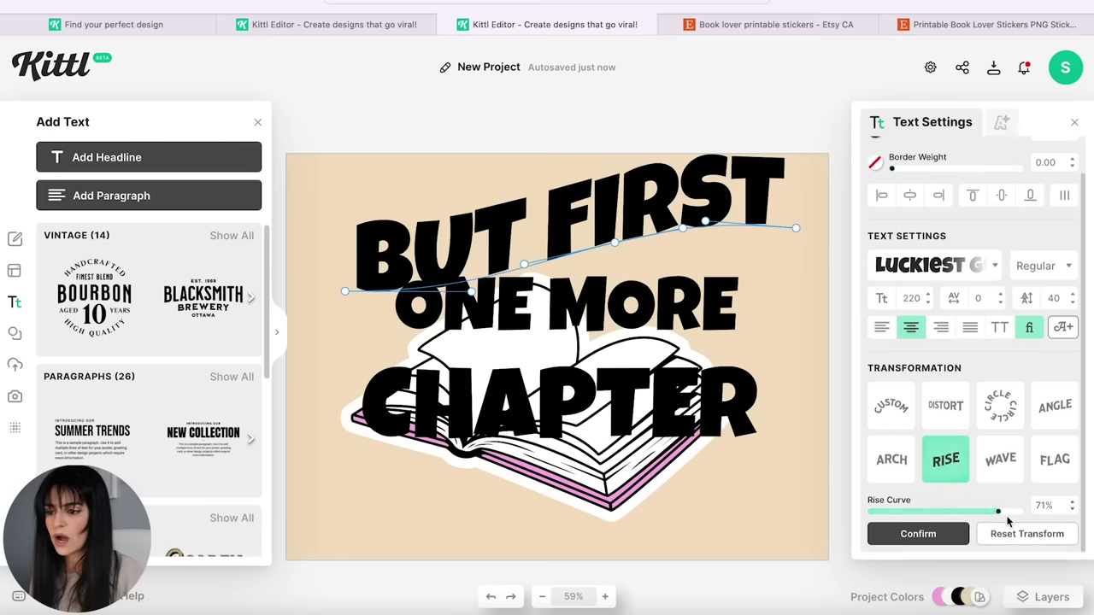
{"action": "left_click_drag", "start_coordinate": [997, 511], "coordinate": [868, 511]}
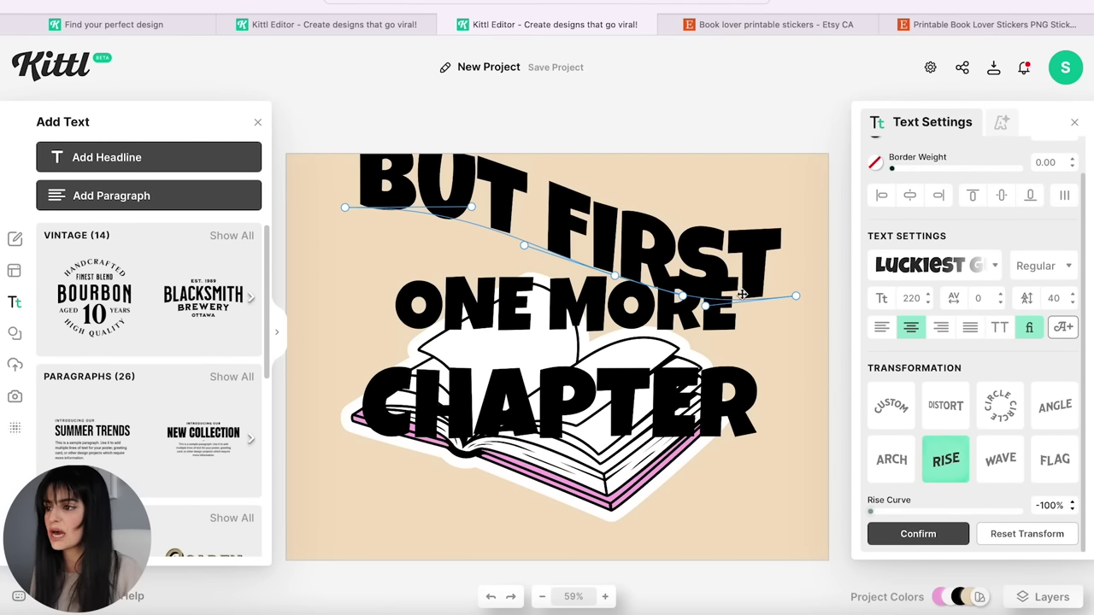
{"action": "left_click_drag", "start_coordinate": [701, 270], "coordinate": [702, 285]}
Step: Apply the Rise transformation to the "ONE MORE" and "CHAPTER" lines so they slope down like "BUT FIRST"
{"action": "left_click", "coordinate": [506, 316]}
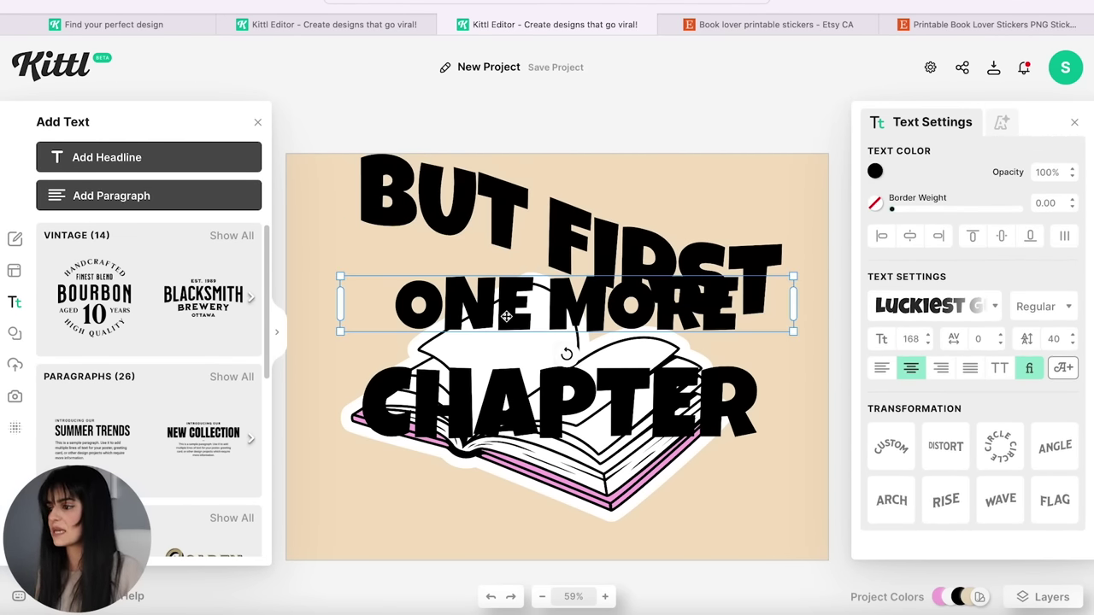
{"action": "left_click", "coordinate": [891, 500]}
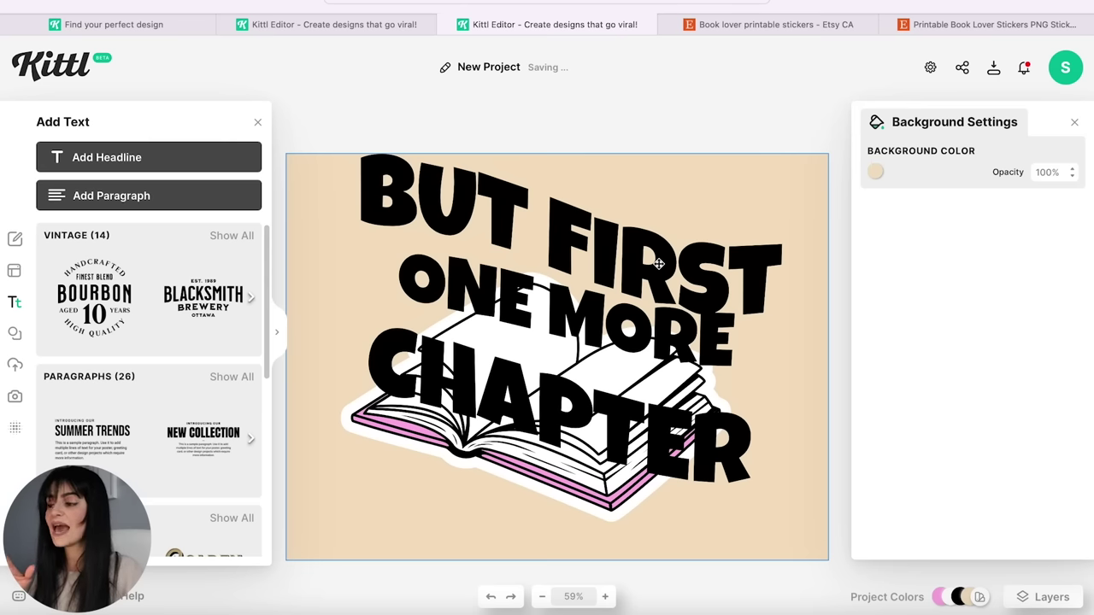
Step: Edit the "BUT FIRST" transform, shifting the curve's middle point slightly toward the start of the line
{"action": "left_click", "coordinate": [658, 266]}
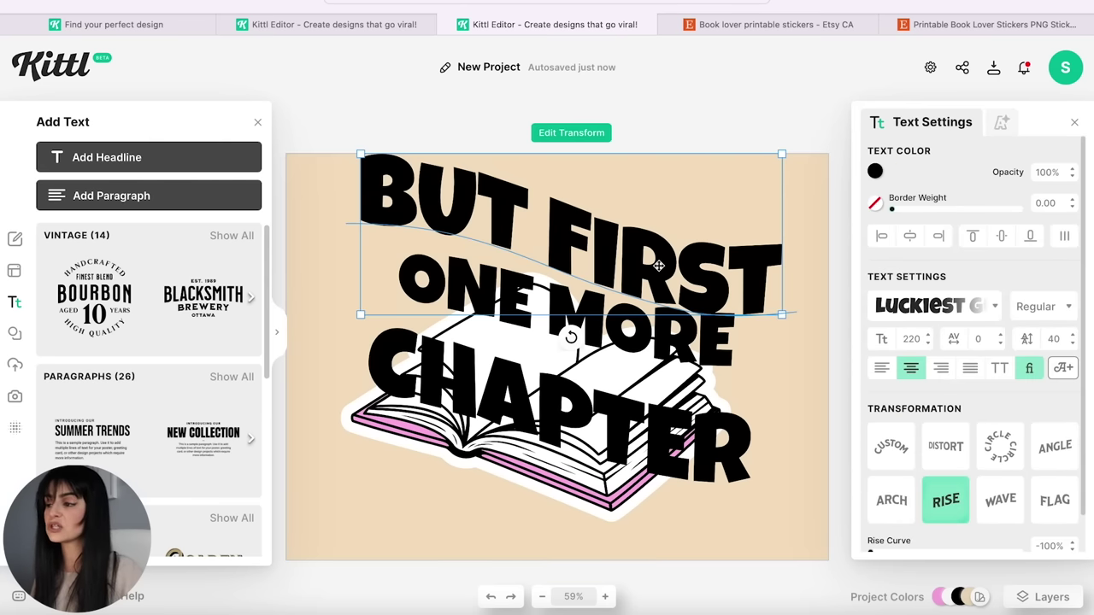
{"action": "left_click", "coordinate": [571, 134]}
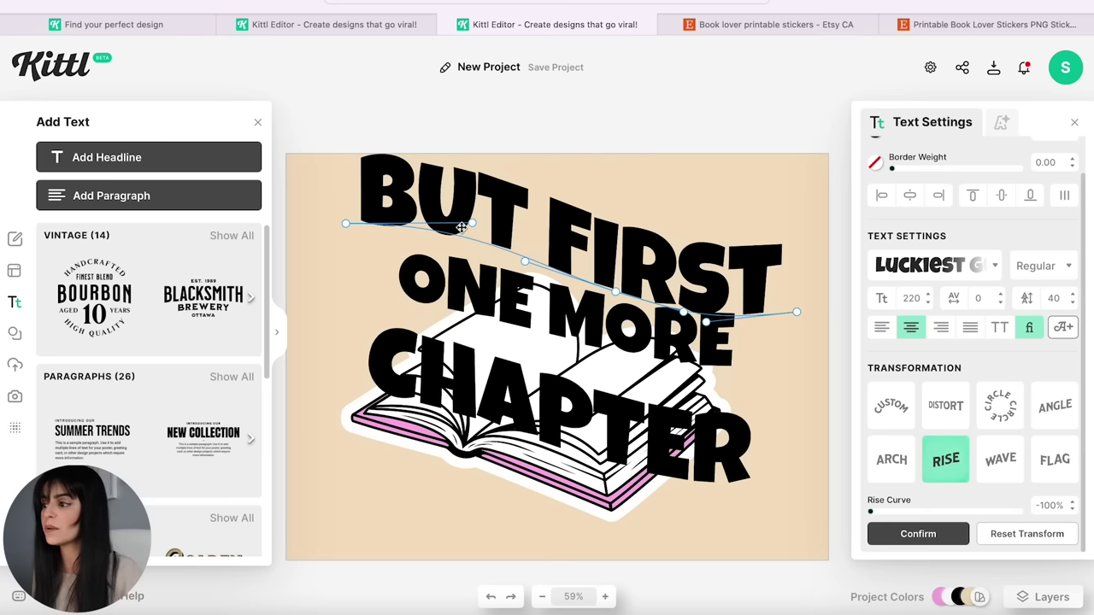
{"action": "left_click", "coordinate": [483, 215]}
{"action": "left_click", "coordinate": [505, 225]}
{"action": "double_click", "coordinate": [505, 225]}
{"action": "left_click_drag", "start_coordinate": [617, 292], "coordinate": [578, 282]}
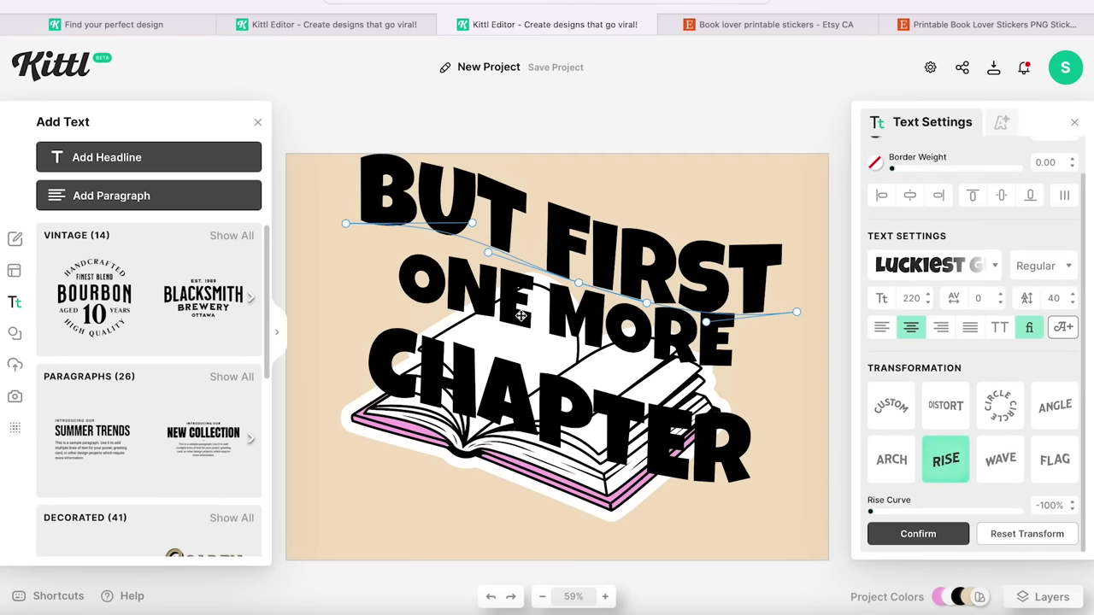
Step: Lower the start of the "BUT FIRST" curve, and shift "ONE MORE" toward it while reshaping its starting curve point
{"action": "left_click_drag", "start_coordinate": [496, 231], "coordinate": [425, 294]}
{"action": "left_click", "coordinate": [425, 294]}
{"action": "double_click", "coordinate": [426, 293]}
{"action": "left_click_drag", "start_coordinate": [344, 282], "coordinate": [328, 299]}
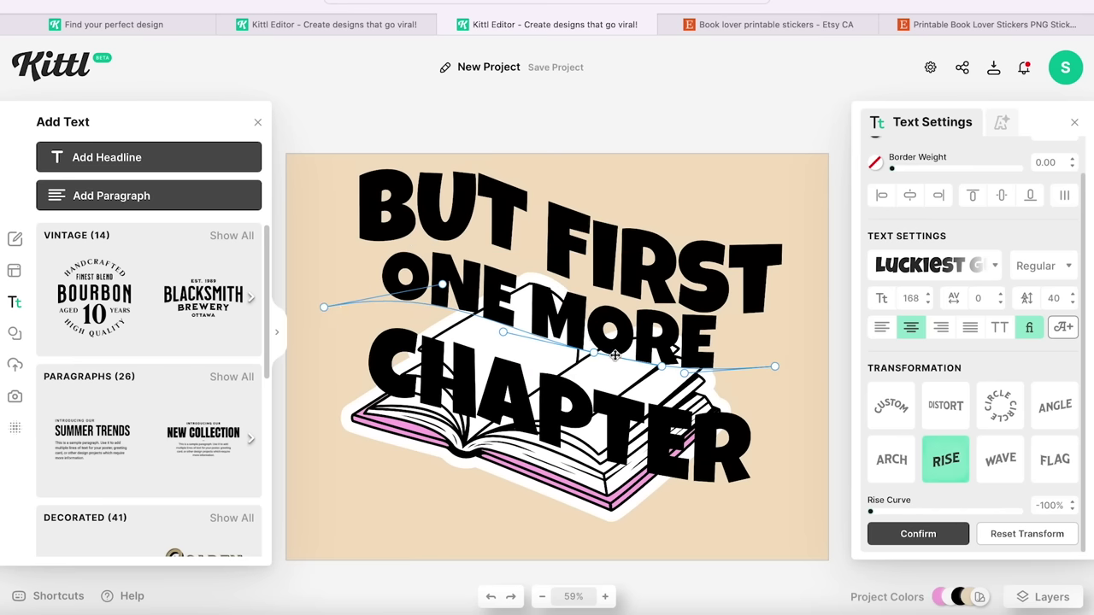
Step: Reshape the "CHAPTER" curve with its start, handle and end points so the word nests closely under "ONE MORE"
{"action": "left_click", "coordinate": [437, 373]}
{"action": "double_click", "coordinate": [437, 374]}
{"action": "left_click_drag", "start_coordinate": [445, 373], "coordinate": [517, 385]}
{"action": "left_click_drag", "start_coordinate": [330, 365], "coordinate": [330, 374]}
{"action": "left_click_drag", "start_coordinate": [672, 456], "coordinate": [662, 469]}
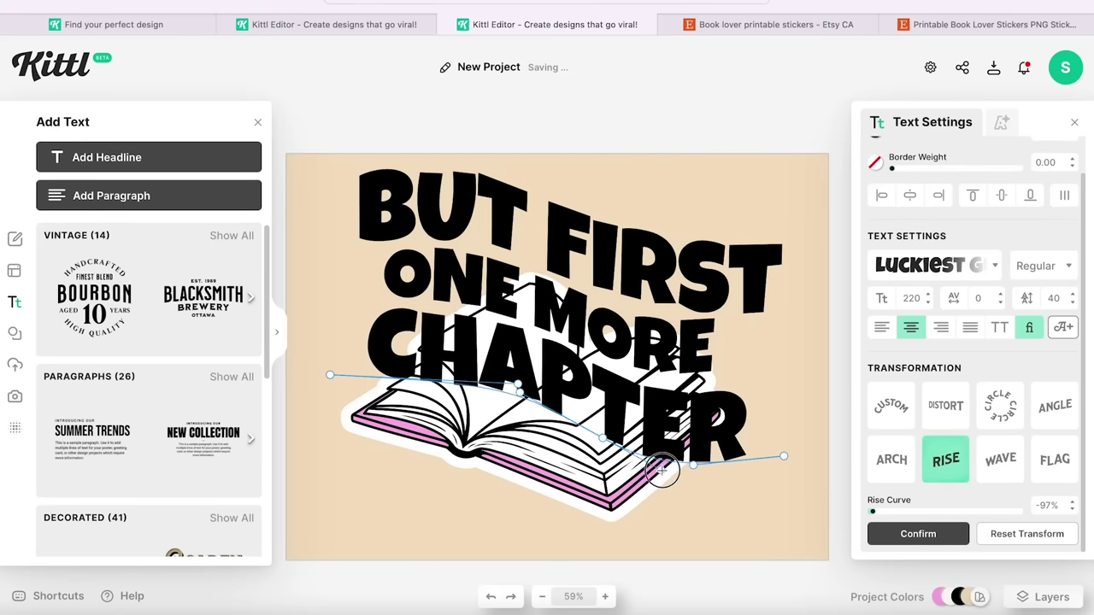
{"action": "left_click", "coordinate": [758, 356]}
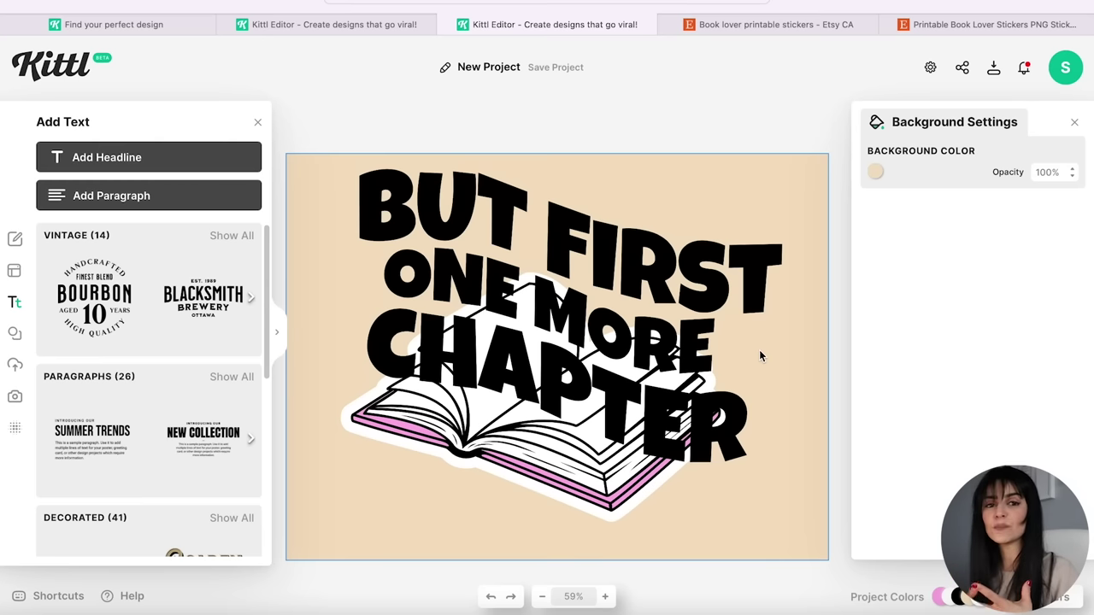
Step: Change the fill color of the "BUT FIRST" and "ONE MORE" text to a bright pinkish red
{"action": "left_click", "coordinate": [664, 272]}
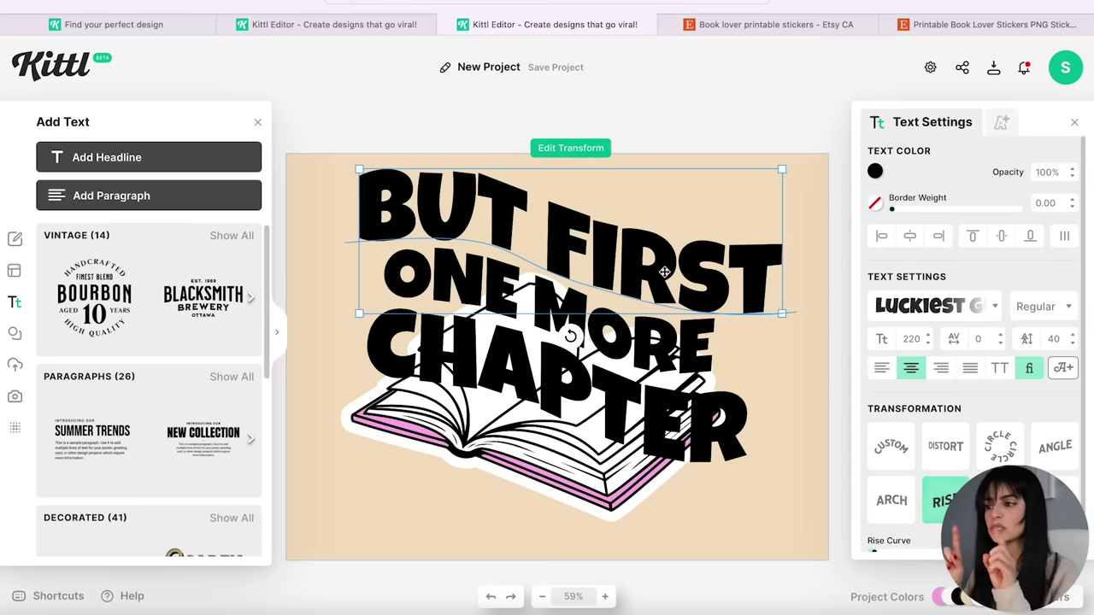
{"action": "left_click", "coordinate": [874, 172]}
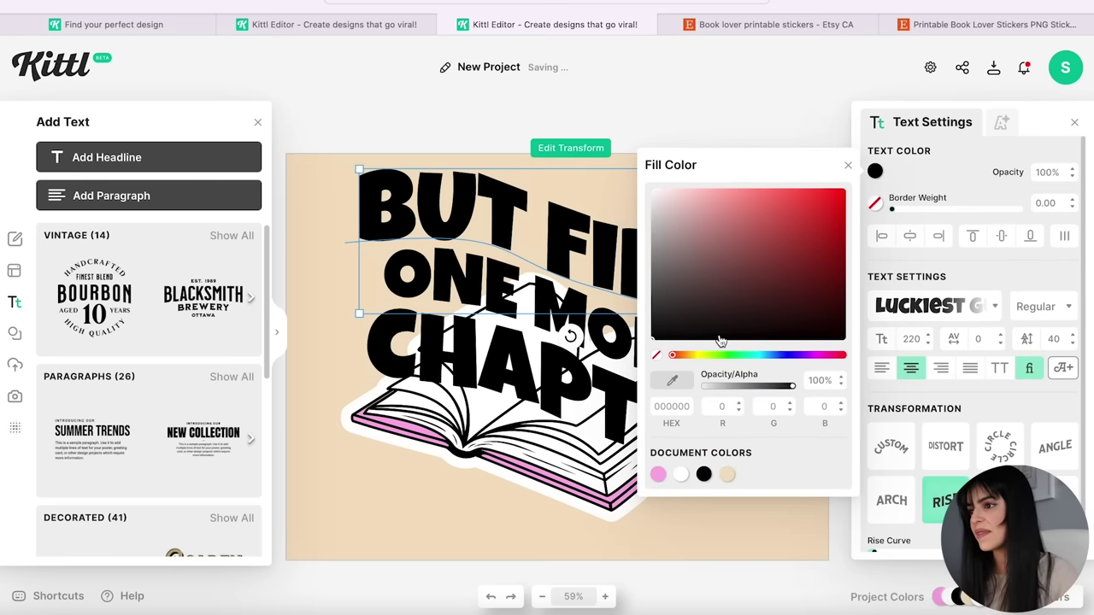
{"action": "left_click", "coordinate": [744, 197]}
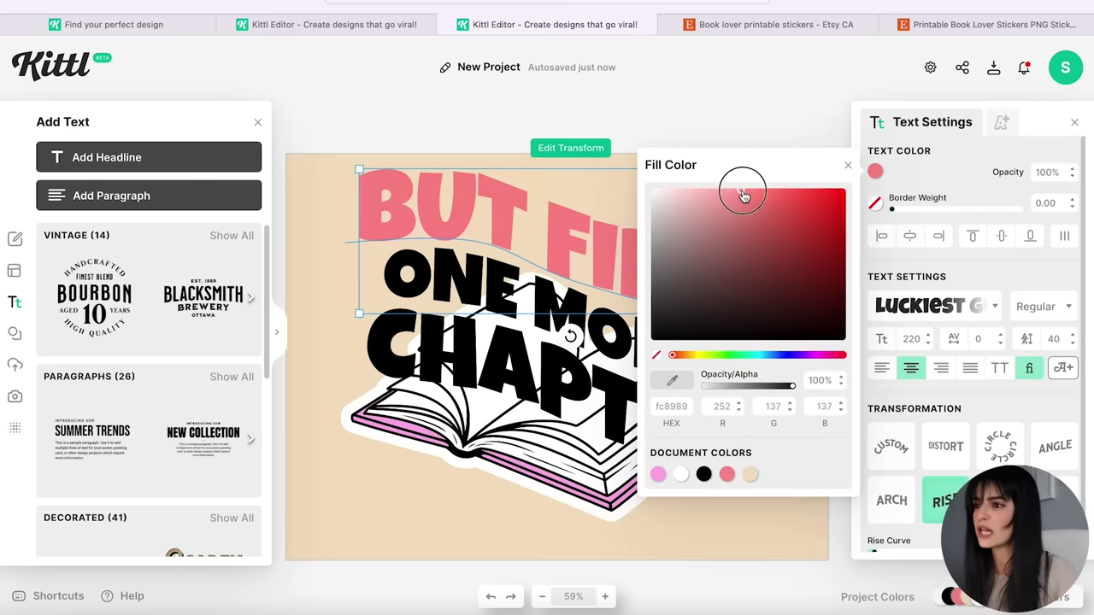
{"action": "left_click_drag", "start_coordinate": [744, 197], "coordinate": [764, 184]}
{"action": "left_click", "coordinate": [633, 273]}
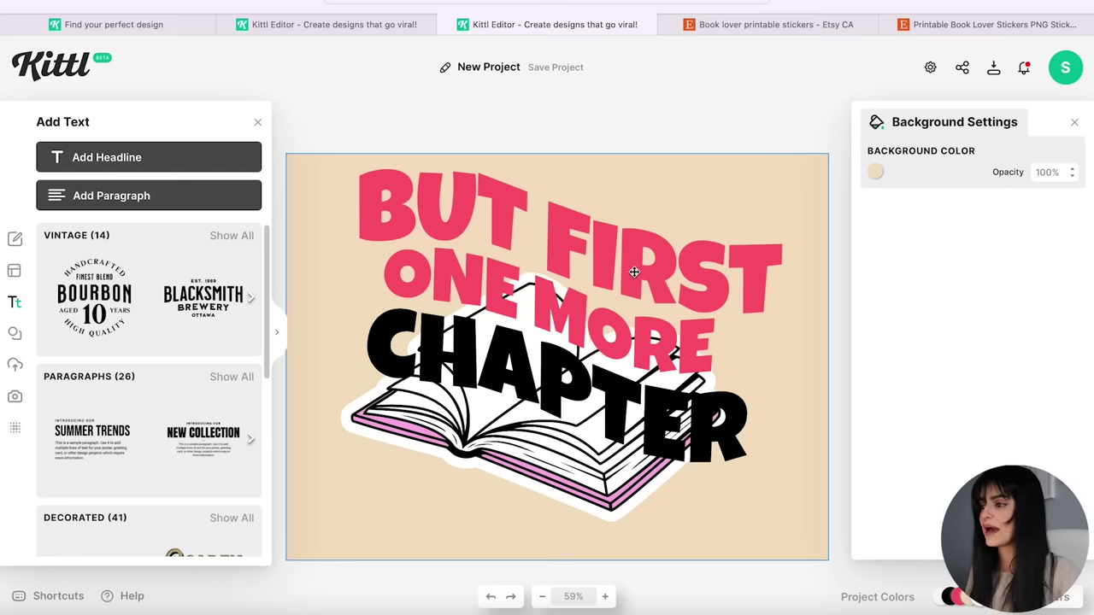
Step: Give "BUT FIRST" a white Block Shadow with offset 0, angle -180° and outline width 45
{"action": "left_click", "coordinate": [608, 264]}
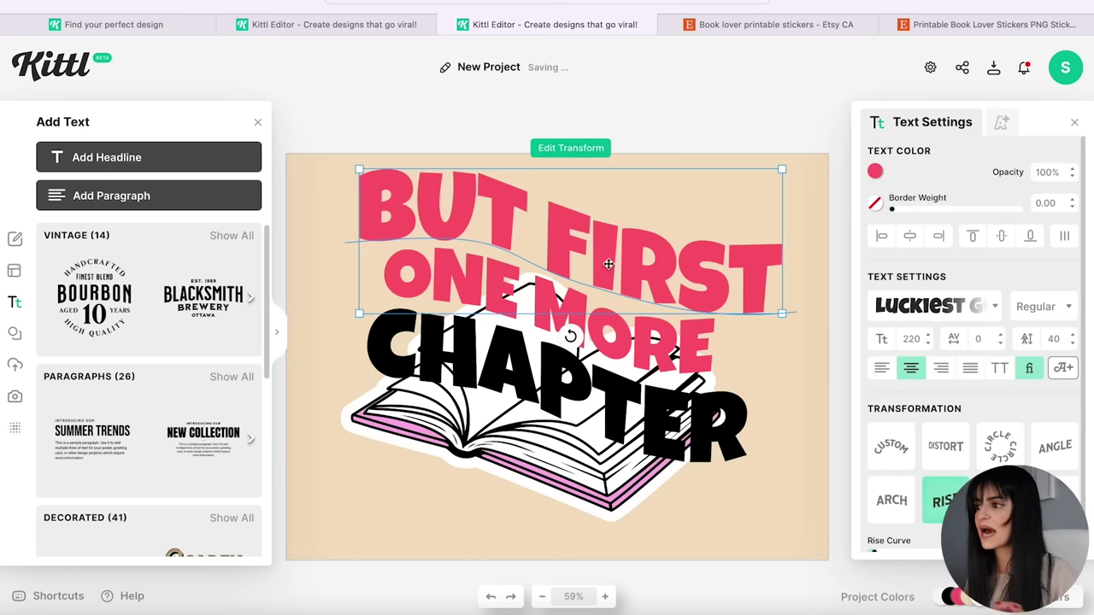
{"action": "left_click", "coordinate": [1001, 124]}
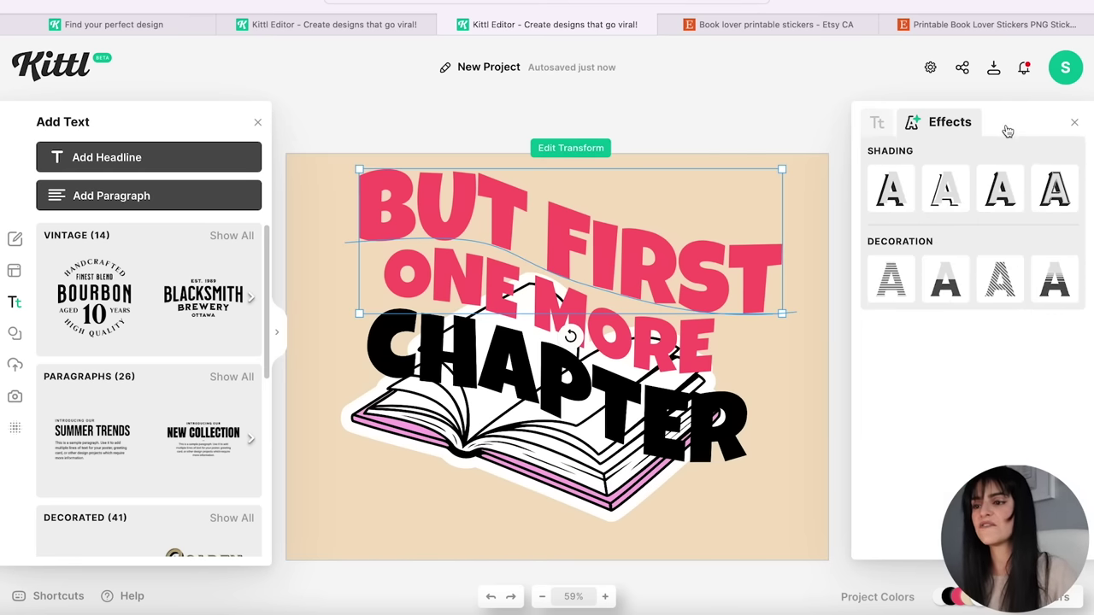
{"action": "left_click", "coordinate": [1001, 198]}
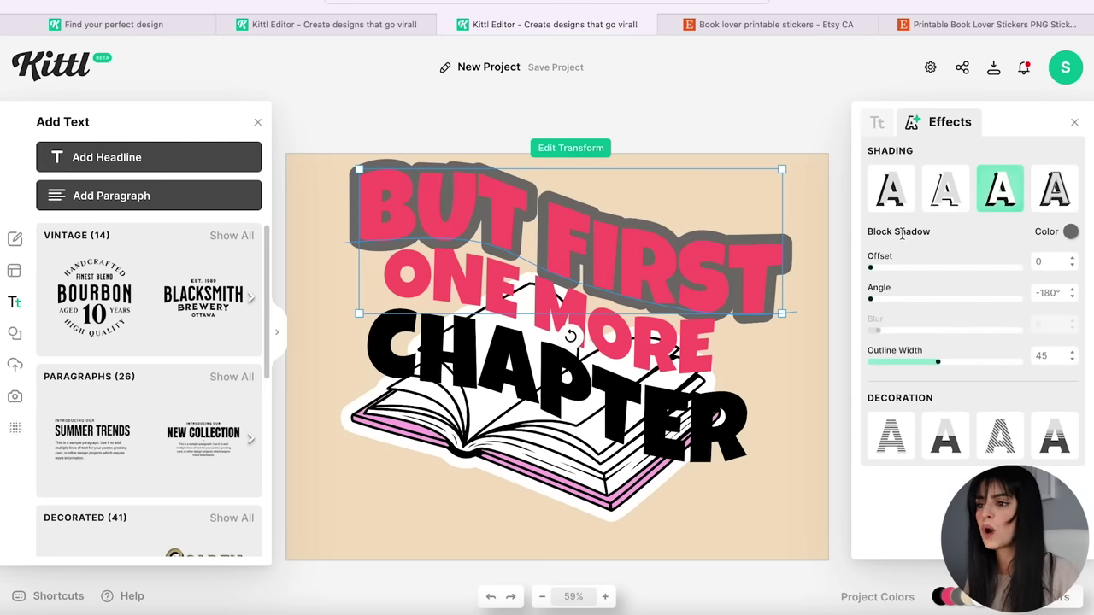
{"action": "left_click", "coordinate": [1071, 234]}
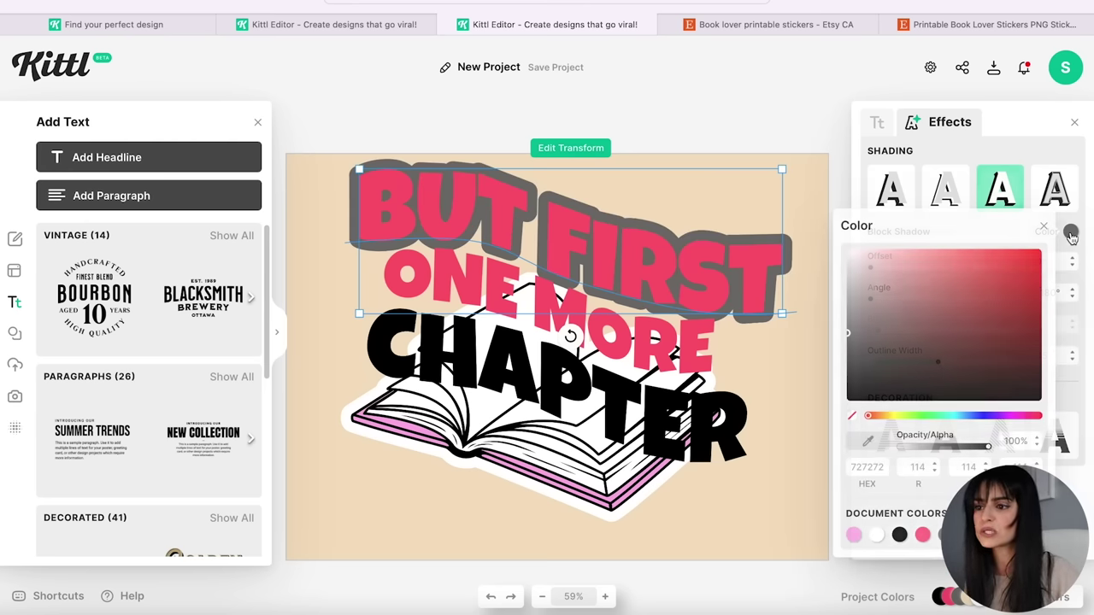
{"action": "left_click", "coordinate": [877, 535]}
{"action": "left_click", "coordinate": [674, 161]}
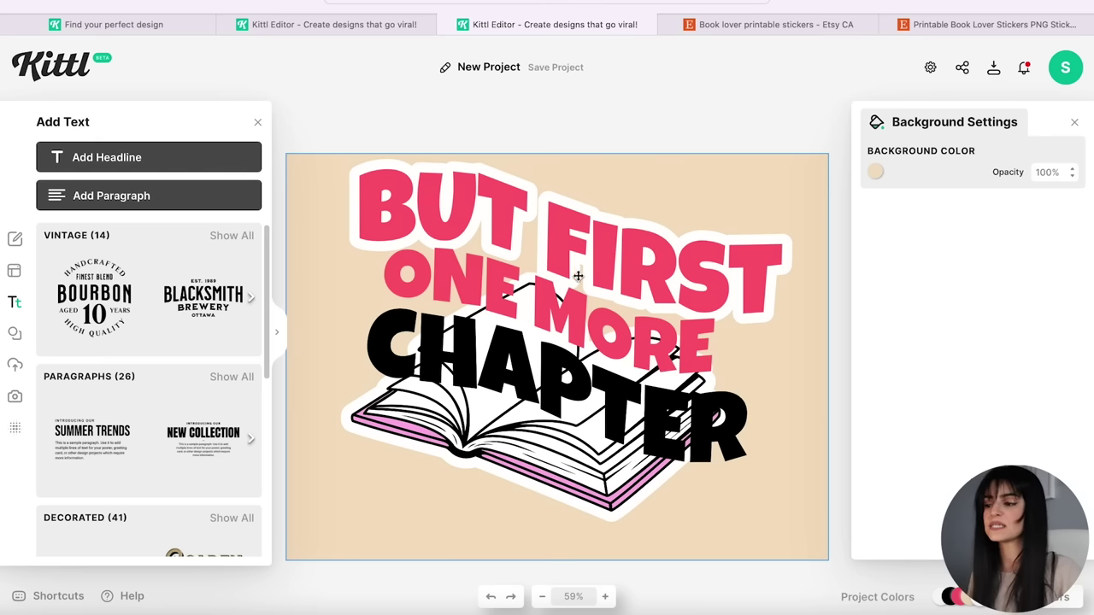
Step: Give "ONE MORE" a white Block Shadow with offset 0, angle -90° and outline width 30
{"action": "left_click", "coordinate": [744, 358]}
{"action": "left_click", "coordinate": [1000, 122]}
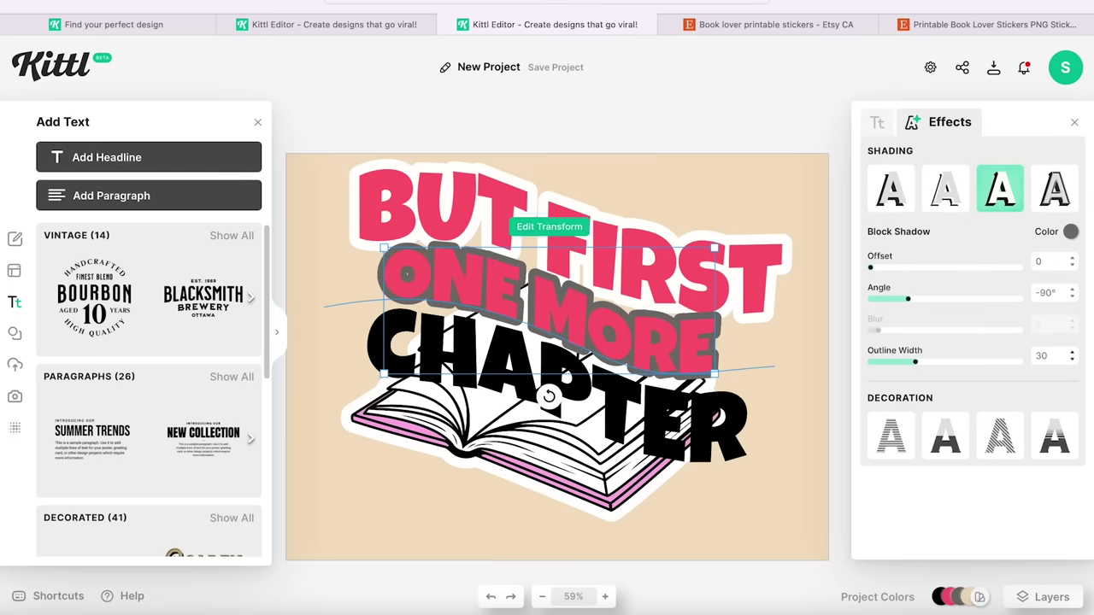
{"action": "left_click", "coordinate": [1071, 230]}
Step: Give "CHAPTER" a white Block Shadow with offset 0, angle -180° and outline width 45, and nudge "BUT FIRST" into place
{"action": "left_click", "coordinate": [700, 418]}
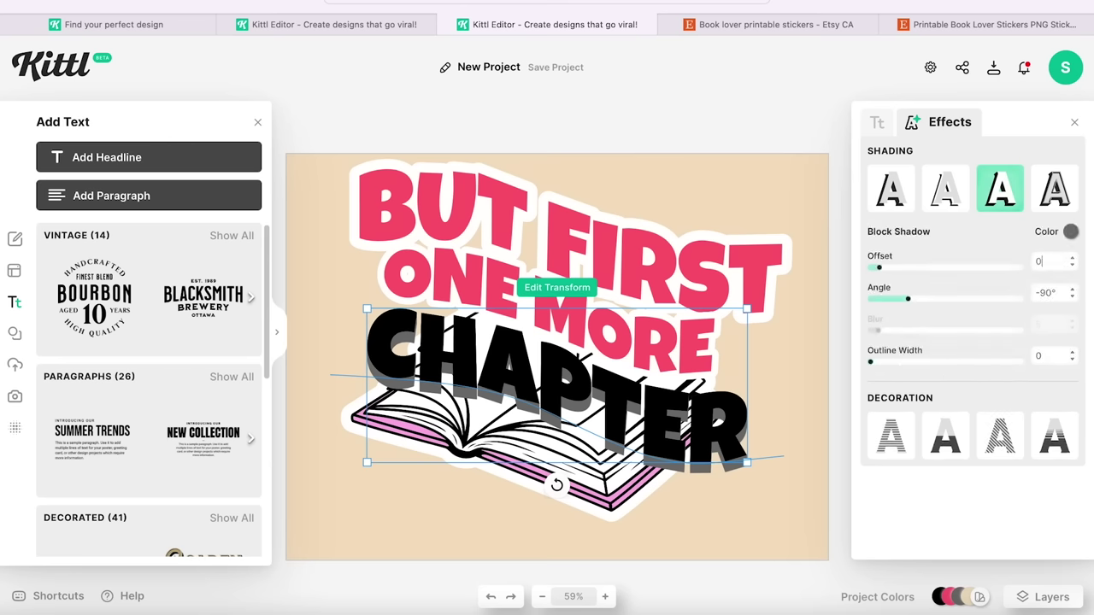
{"action": "left_click", "coordinate": [1053, 293]}
{"action": "type", "text": "-180"}
{"action": "left_click", "coordinate": [1055, 354]}
{"action": "type", "text": "45"}
{"action": "left_click", "coordinate": [1071, 233]}
{"action": "left_click", "coordinate": [859, 532]}
{"action": "left_click", "coordinate": [603, 238]}
{"action": "left_click_drag", "start_coordinate": [603, 238], "coordinate": [618, 234]}
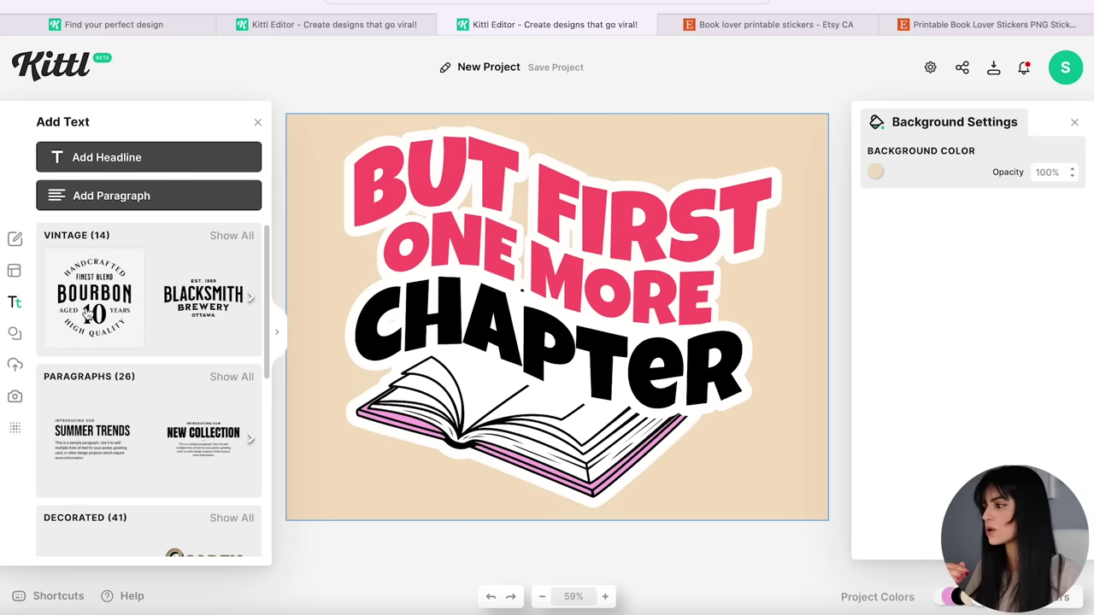
Step: Add a basic square shape over the lettering and fill it with white from the document colors
{"action": "left_click", "coordinate": [14, 334]}
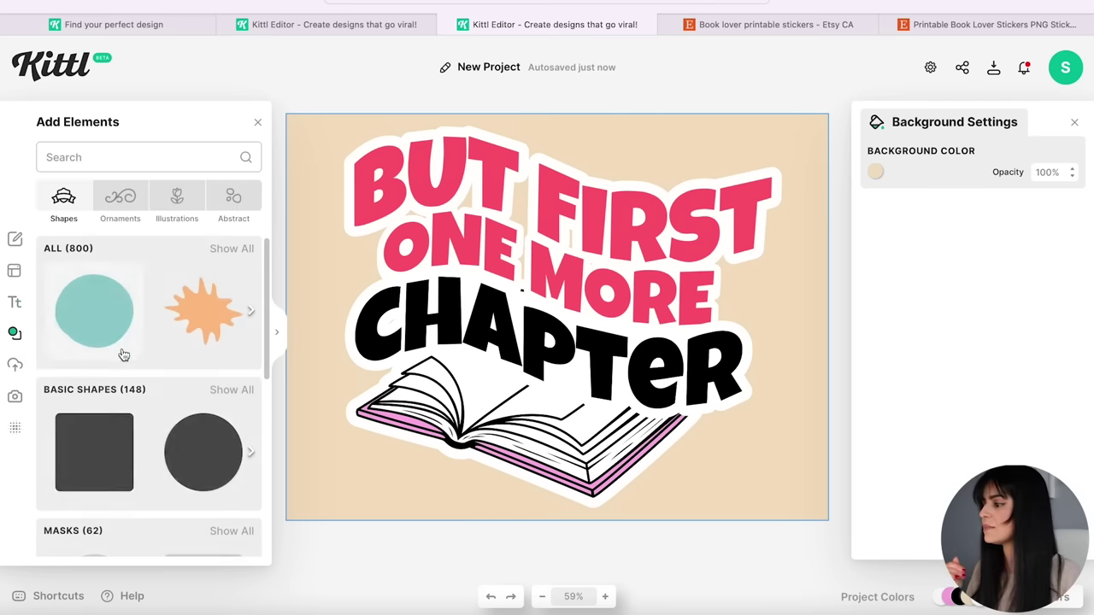
{"action": "left_click", "coordinate": [102, 450]}
{"action": "left_click_drag", "start_coordinate": [593, 319], "coordinate": [560, 272]}
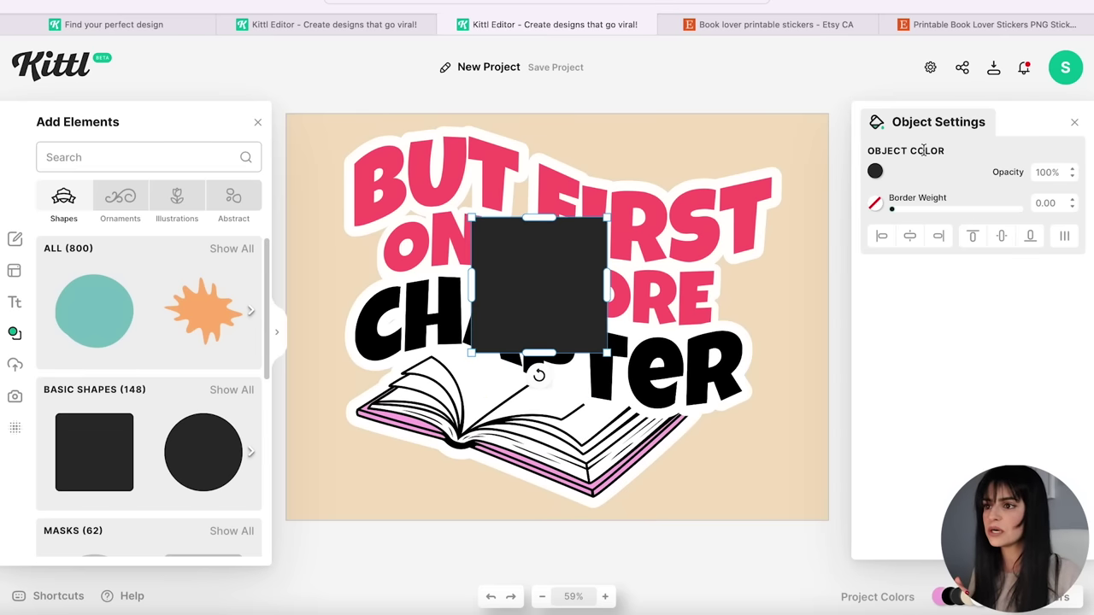
{"action": "left_click", "coordinate": [874, 171]}
{"action": "left_click", "coordinate": [681, 474]}
Step: Place the white square over the gaps between the text lines, send it to the back and widen it slightly
{"action": "left_click_drag", "start_coordinate": [551, 309], "coordinate": [495, 227]}
{"action": "right_click", "coordinate": [497, 228]}
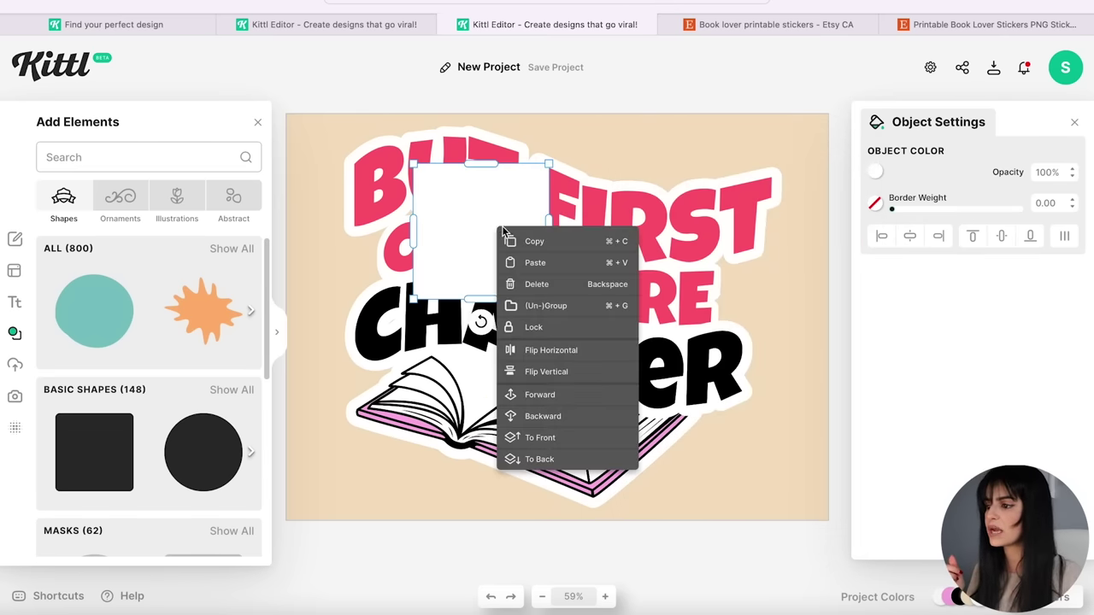
{"action": "left_click", "coordinate": [551, 461]}
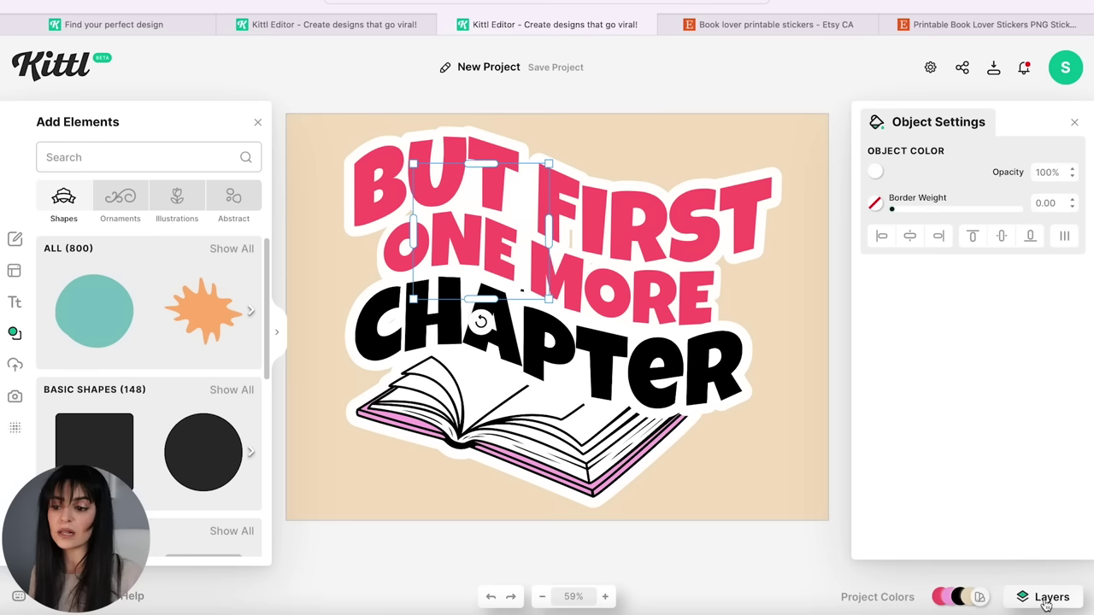
{"action": "left_click", "coordinate": [1051, 598]}
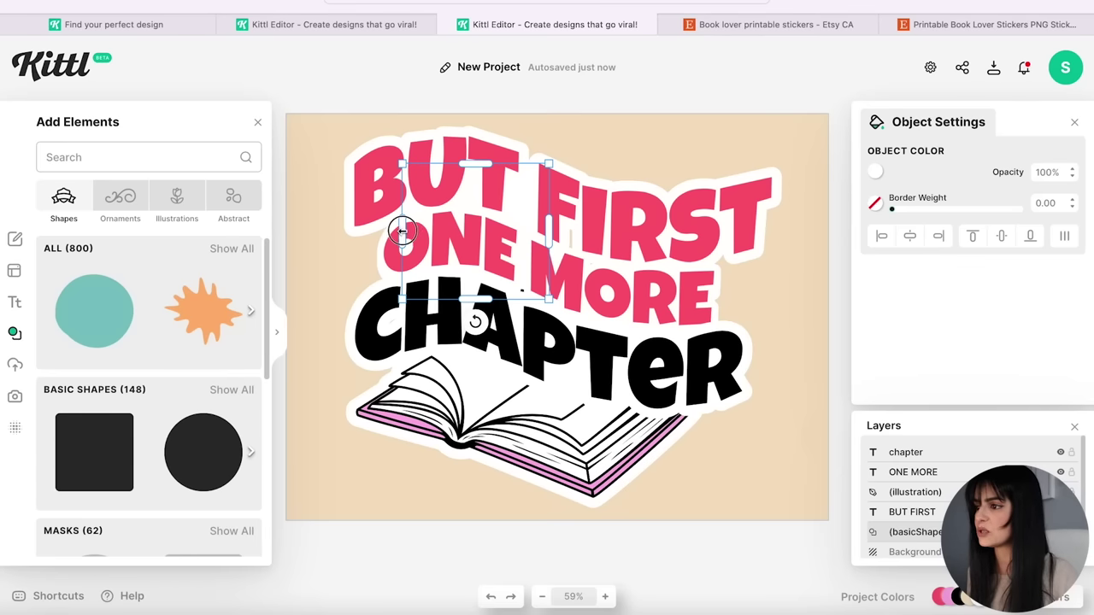
{"action": "left_click", "coordinate": [440, 346]}
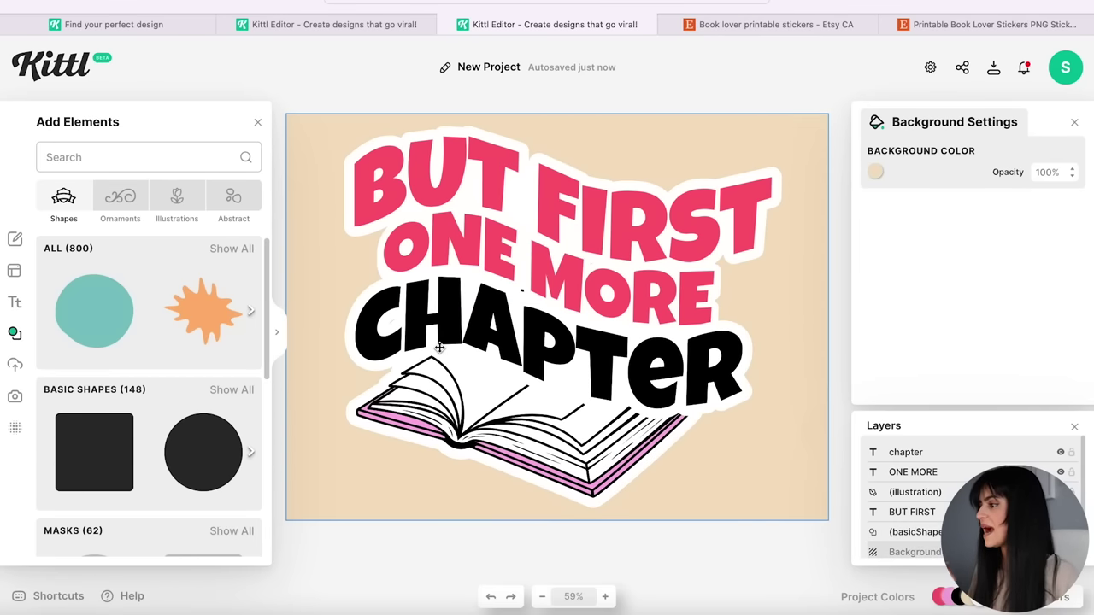
Step: Search the elements for "daisy", add the pink flower with rounded petals, and shrink and place it just left of "ONE MORE"
{"action": "left_click", "coordinate": [119, 161]}
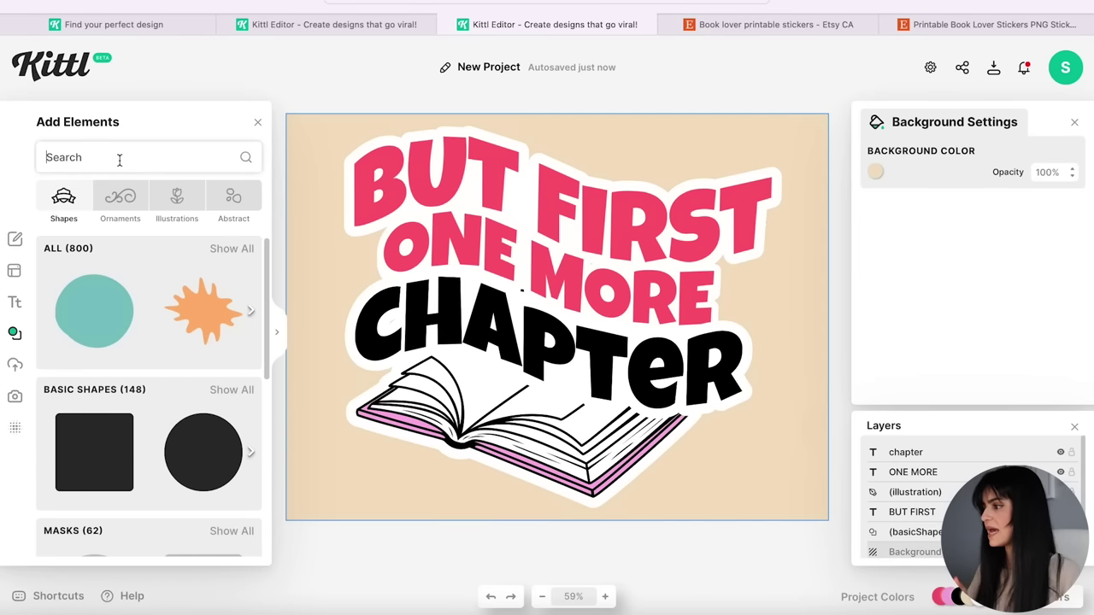
{"action": "type", "text": "dais"}
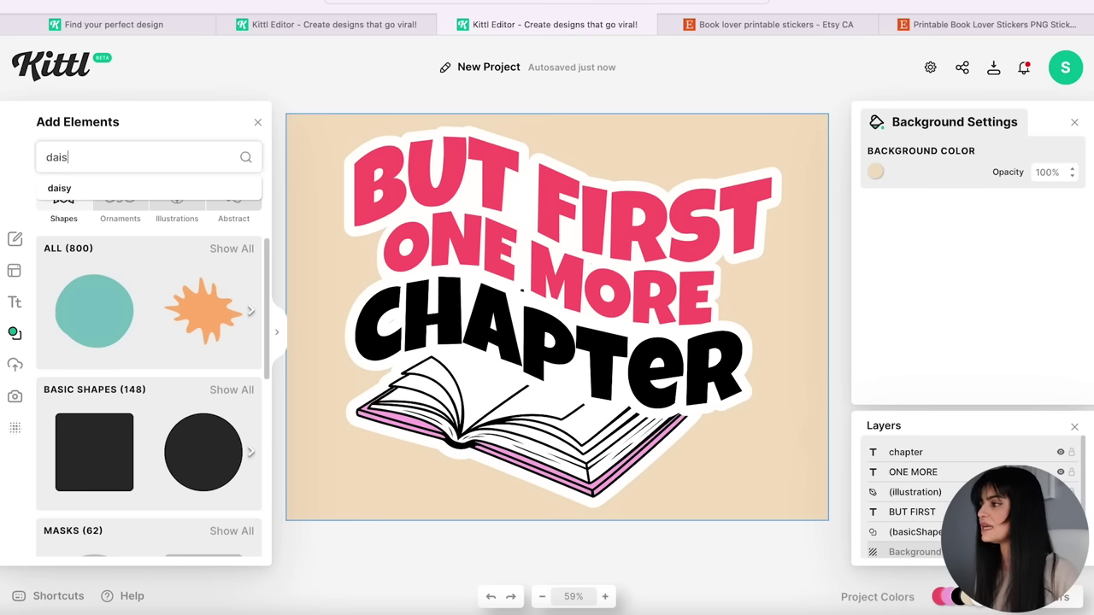
{"action": "type", "text": "y"}
{"action": "key", "text": "Return"}
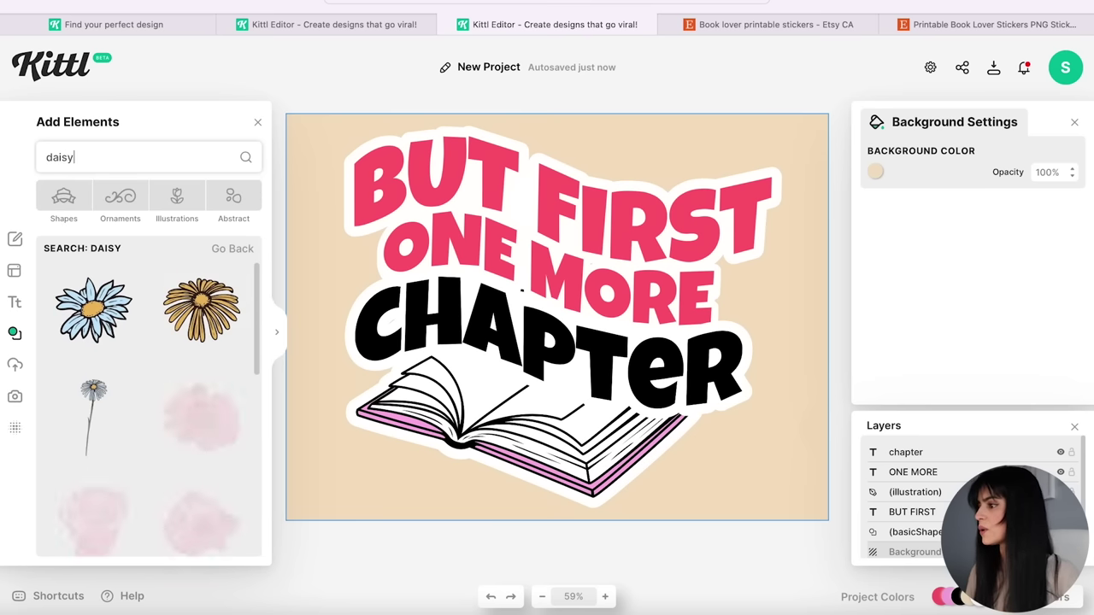
{"action": "scroll", "coordinate": [213, 399], "scroll_direction": "down", "scroll_amount": 10}
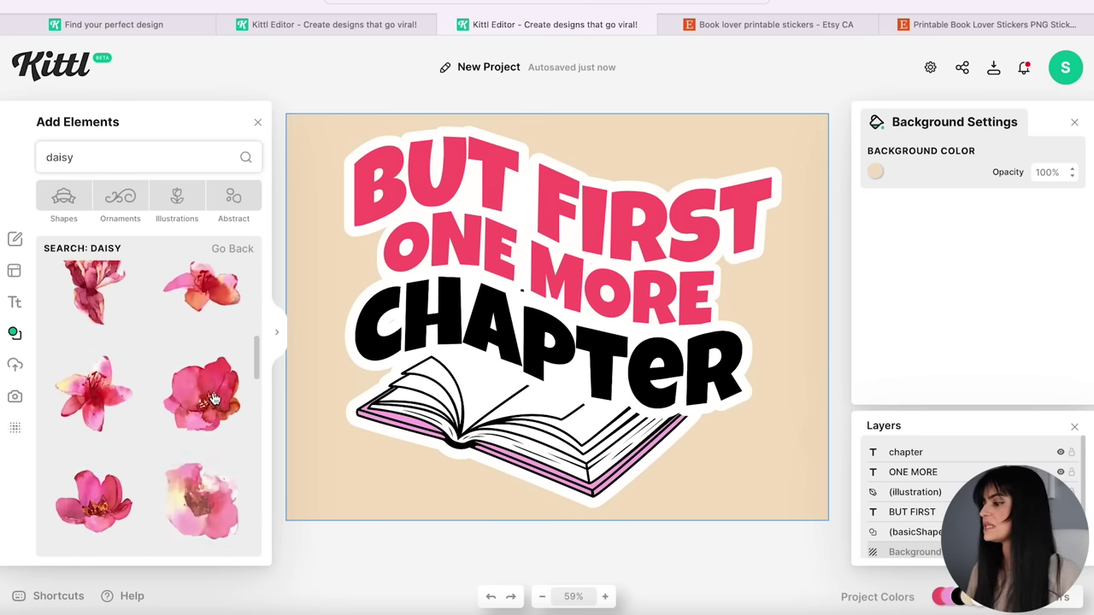
{"action": "scroll", "coordinate": [214, 399], "scroll_direction": "down", "scroll_amount": 10}
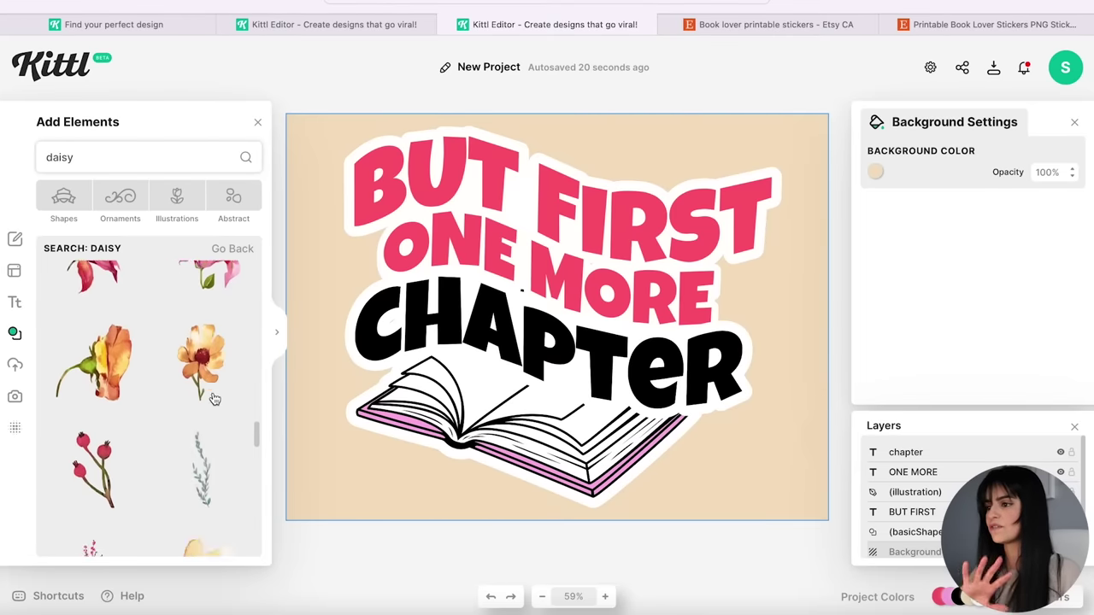
{"action": "scroll", "coordinate": [214, 399], "scroll_direction": "down", "scroll_amount": 10}
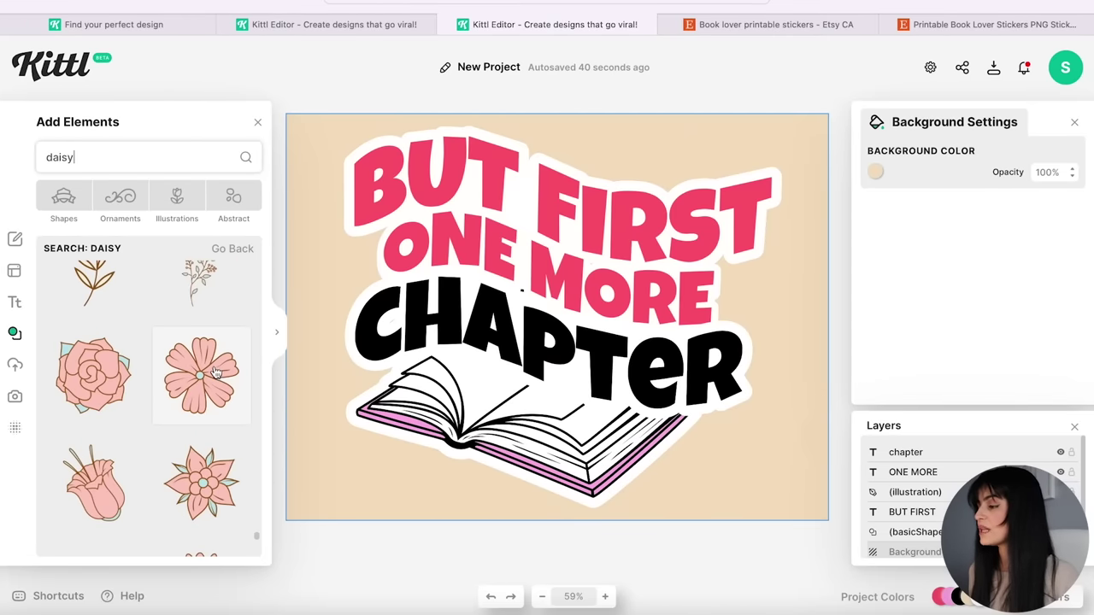
{"action": "left_click", "coordinate": [201, 377]}
{"action": "left_click_drag", "start_coordinate": [555, 342], "coordinate": [385, 282]}
{"action": "left_click_drag", "start_coordinate": [449, 344], "coordinate": [382, 271]}
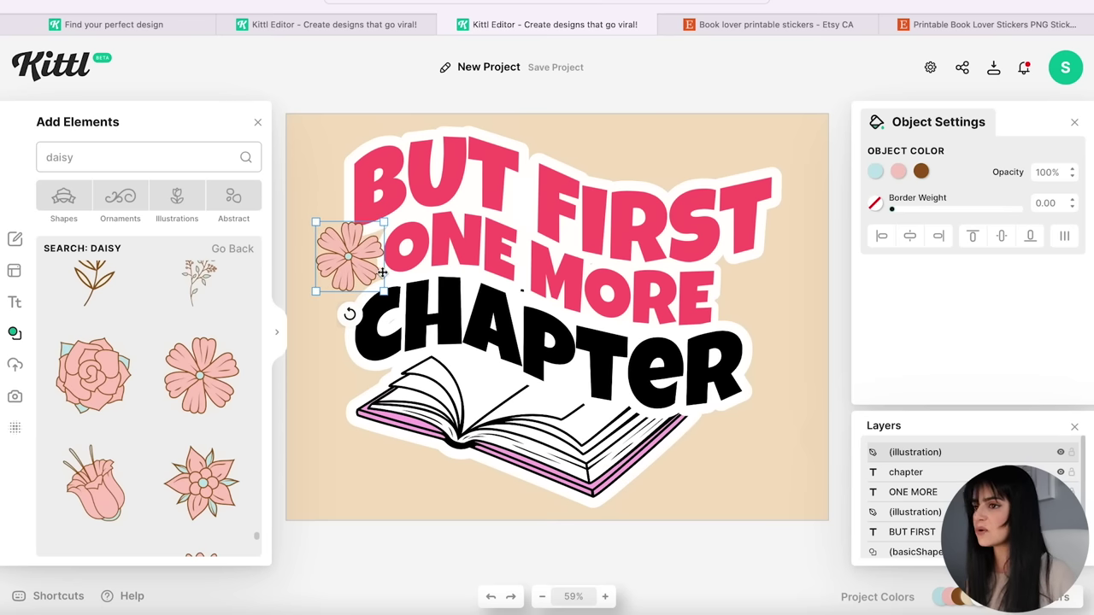
Step: Recolor the flower's petals light blue and its center pinkish red from the document colors
{"action": "left_click", "coordinate": [898, 174]}
{"action": "left_click", "coordinate": [773, 473]}
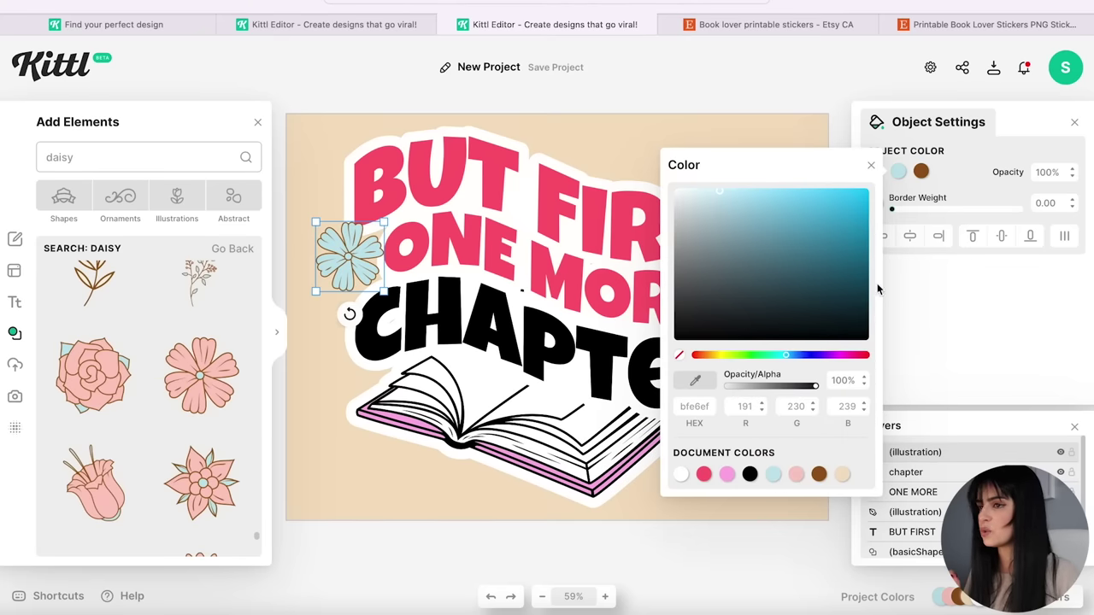
{"action": "left_click", "coordinate": [977, 172]}
{"action": "left_click", "coordinate": [874, 171]}
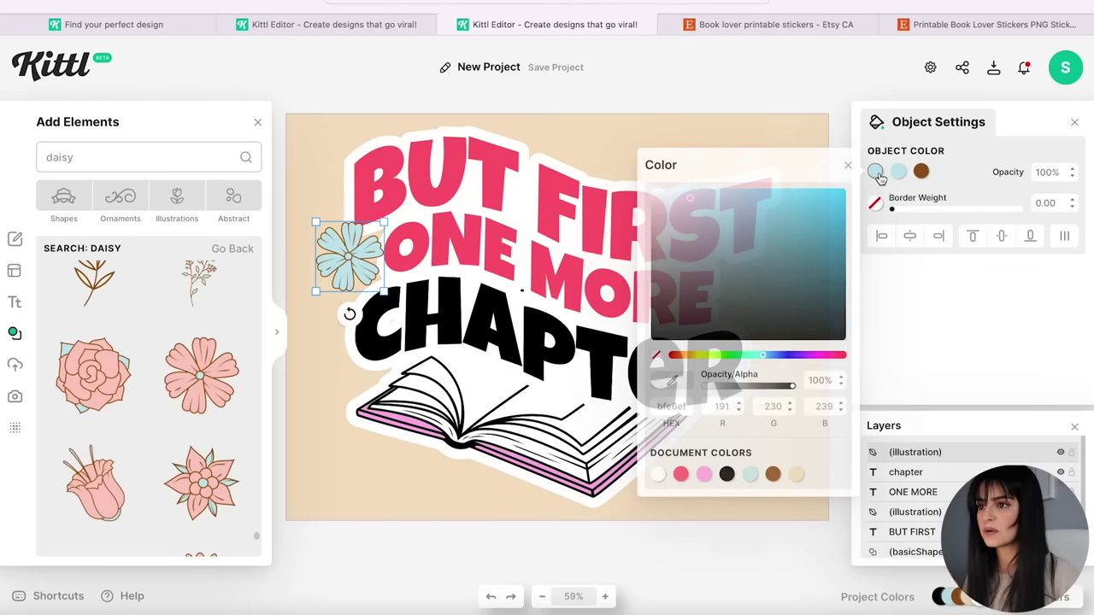
{"action": "left_click", "coordinate": [680, 475]}
{"action": "left_click", "coordinate": [596, 136]}
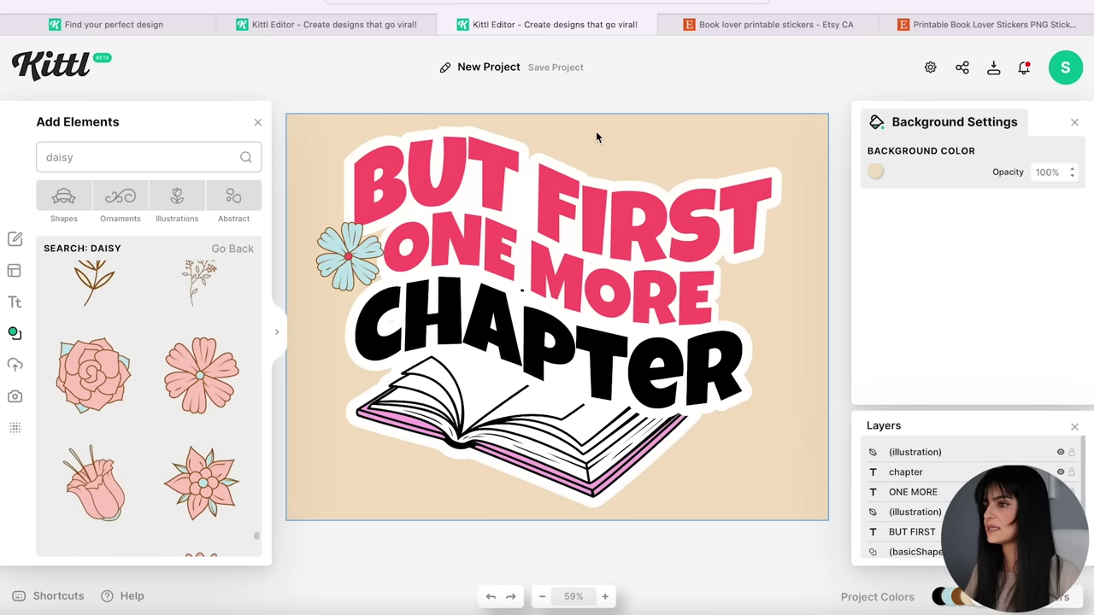
Step: Duplicate the blue flower, place the copy just right of "ONE MORE" and enlarge it slightly
{"action": "left_click_drag", "start_coordinate": [350, 260], "coordinate": [772, 301]}
{"action": "key", "text": "ctrl+c"}
{"action": "key", "text": "ctrl+v"}
{"action": "left_click_drag", "start_coordinate": [782, 263], "coordinate": [795, 254]}
{"action": "left_click_drag", "start_coordinate": [773, 305], "coordinate": [776, 315]}
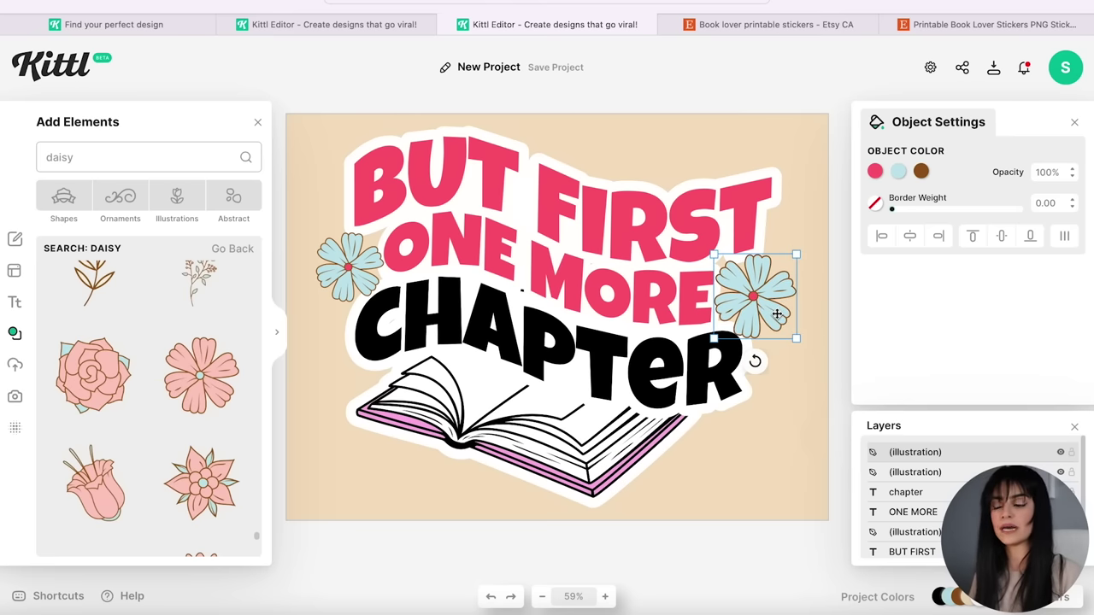
Step: Paste another copy of the left flower below it and give the copy a white border with weight 30
{"action": "left_click", "coordinate": [369, 267]}
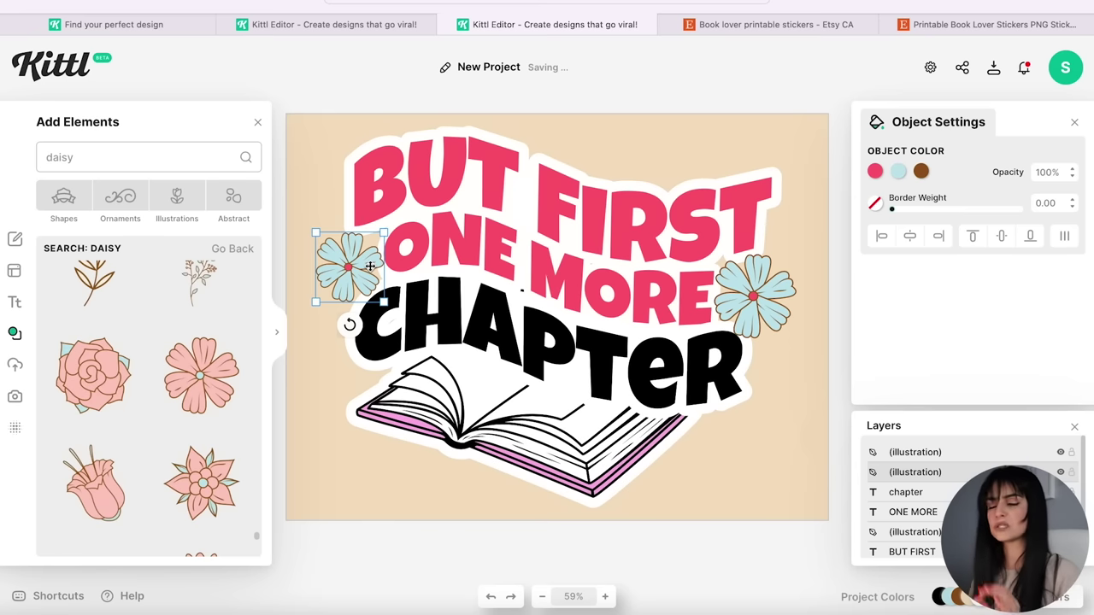
{"action": "key", "text": "ctrl+v"}
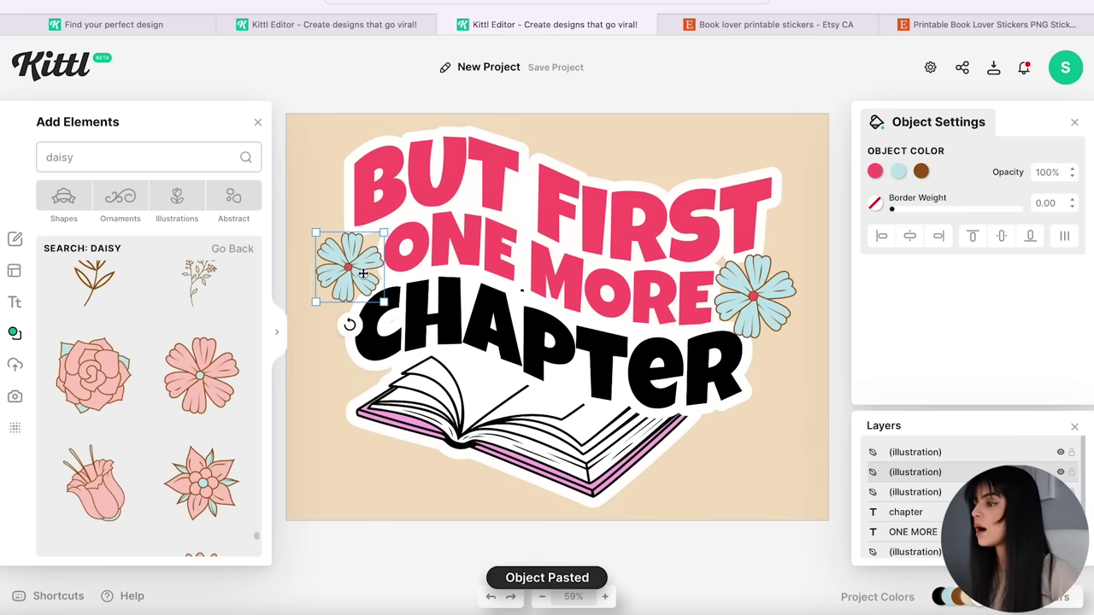
{"action": "left_click_drag", "start_coordinate": [355, 269], "coordinate": [356, 330]}
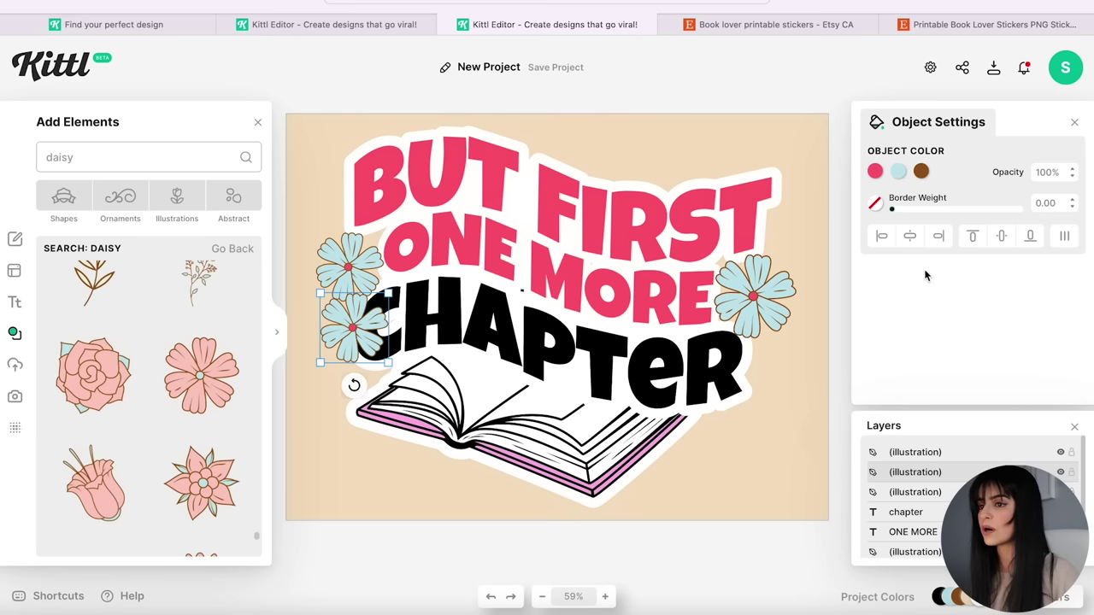
{"action": "left_click_drag", "start_coordinate": [894, 211], "coordinate": [930, 212]}
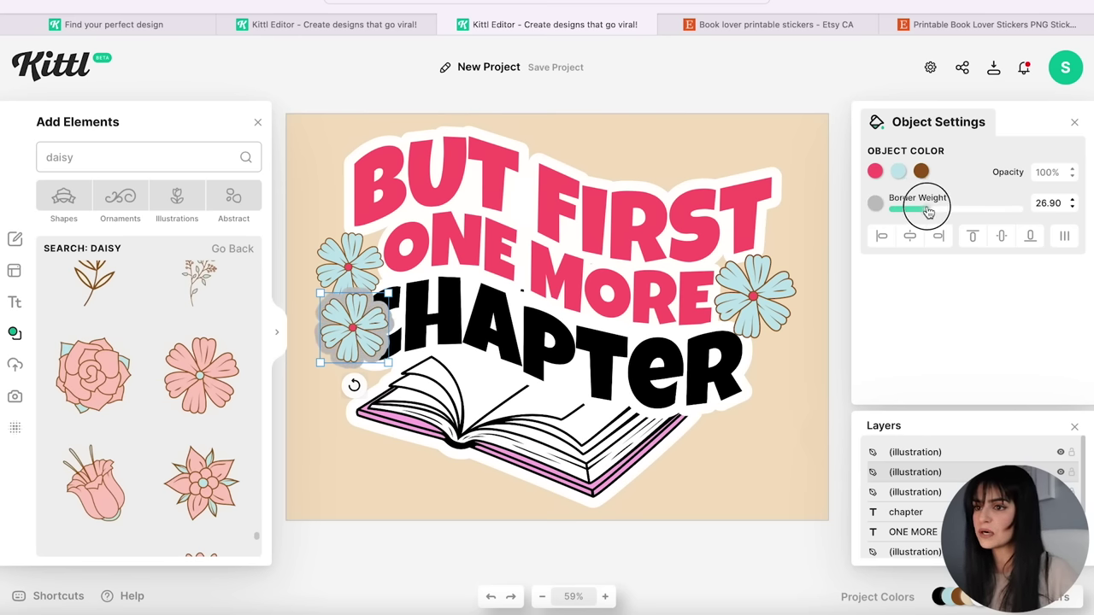
{"action": "left_click", "coordinate": [875, 202]}
{"action": "left_click", "coordinate": [658, 507]}
Step: Align the white-bordered flower copy with the original left flower and send it to the back
{"action": "left_click_drag", "start_coordinate": [363, 328], "coordinate": [361, 272]}
{"action": "right_click", "coordinate": [352, 265]}
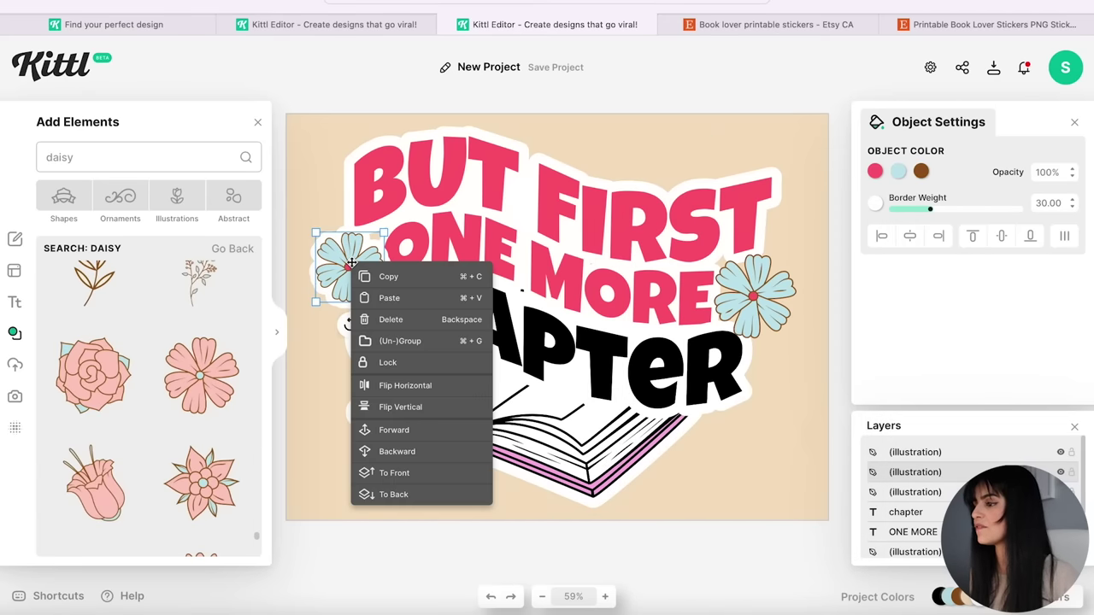
{"action": "left_click", "coordinate": [403, 495]}
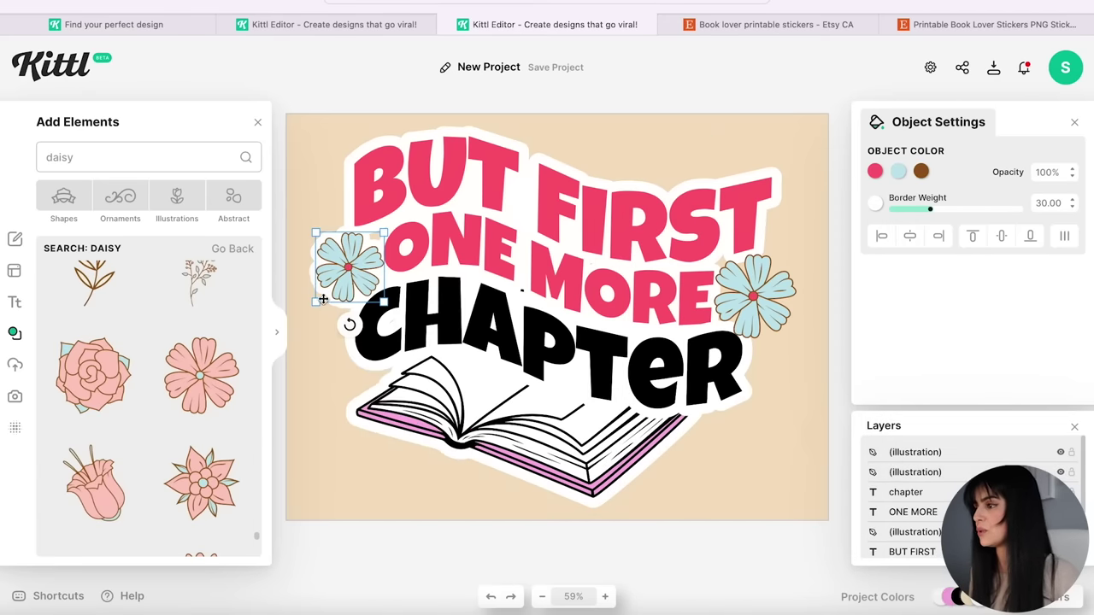
Step: Duplicate the right flower and give the copy a white border with weight 30
{"action": "left_click", "coordinate": [765, 295]}
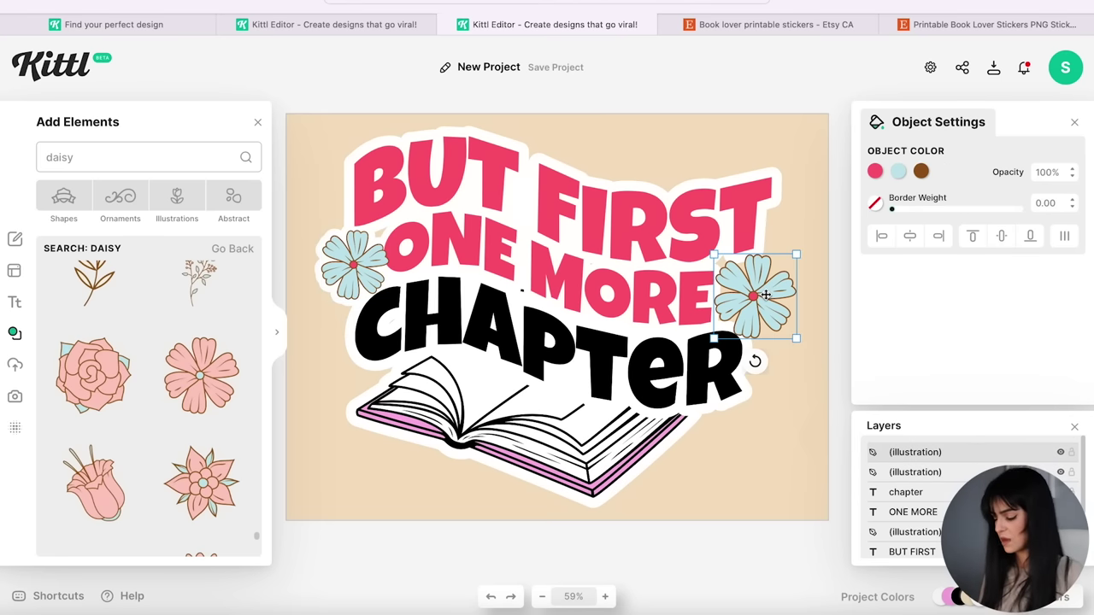
{"action": "key", "text": "ctrl+c"}
{"action": "key", "text": "ctrl+v"}
{"action": "left_click_drag", "start_coordinate": [765, 294], "coordinate": [734, 359]}
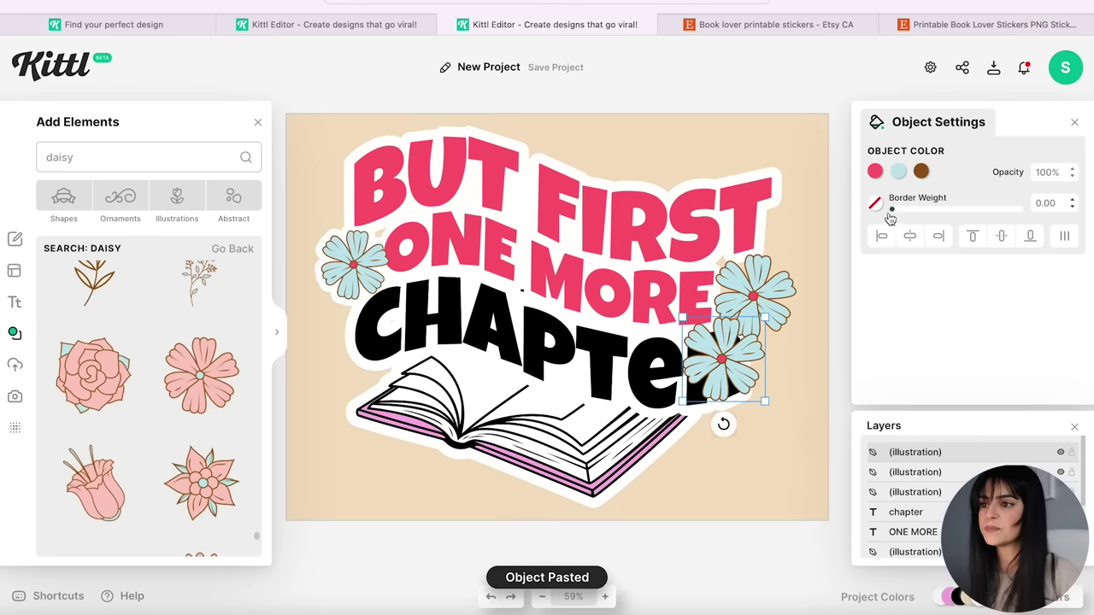
{"action": "scroll", "coordinate": [1040, 202], "scroll_direction": "up", "scroll_amount": 5}
{"action": "double_click", "coordinate": [1040, 202]}
{"action": "type", "text": "30"}
{"action": "key", "text": "Return"}
{"action": "left_click", "coordinate": [875, 203]}
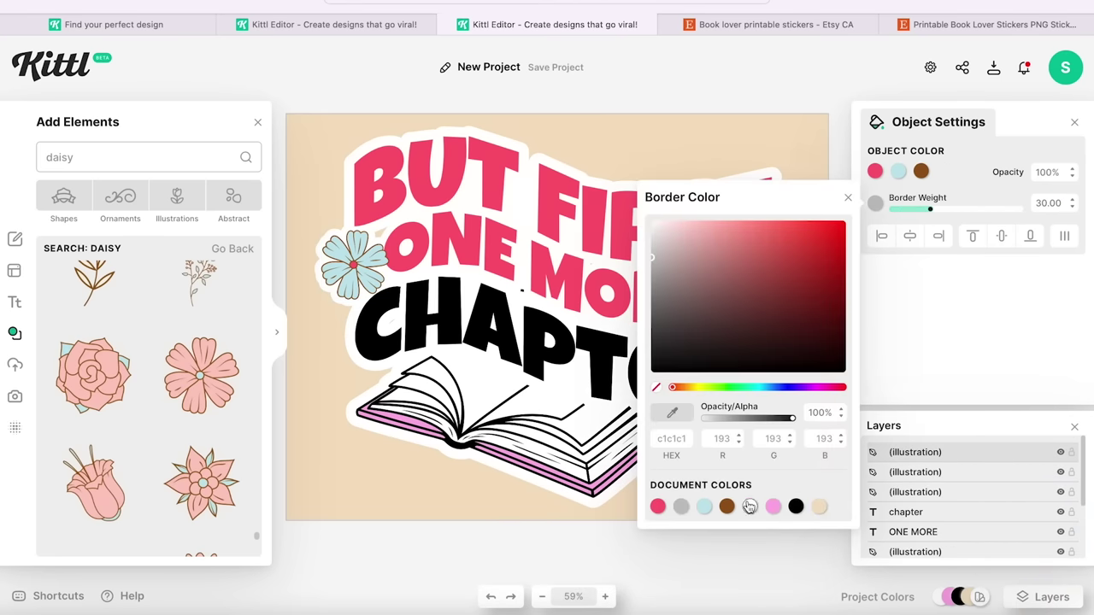
{"action": "left_click", "coordinate": [810, 130]}
Step: Align the white-bordered copy with the original right flower and send it to the back
{"action": "left_click_drag", "start_coordinate": [710, 302], "coordinate": [757, 301]}
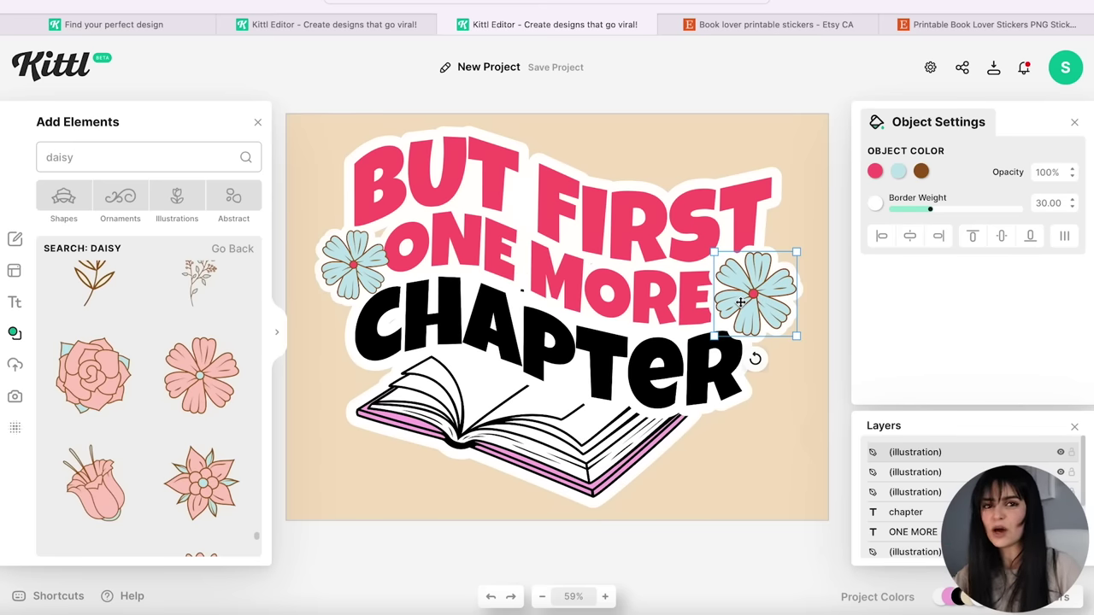
{"action": "right_click", "coordinate": [741, 298]}
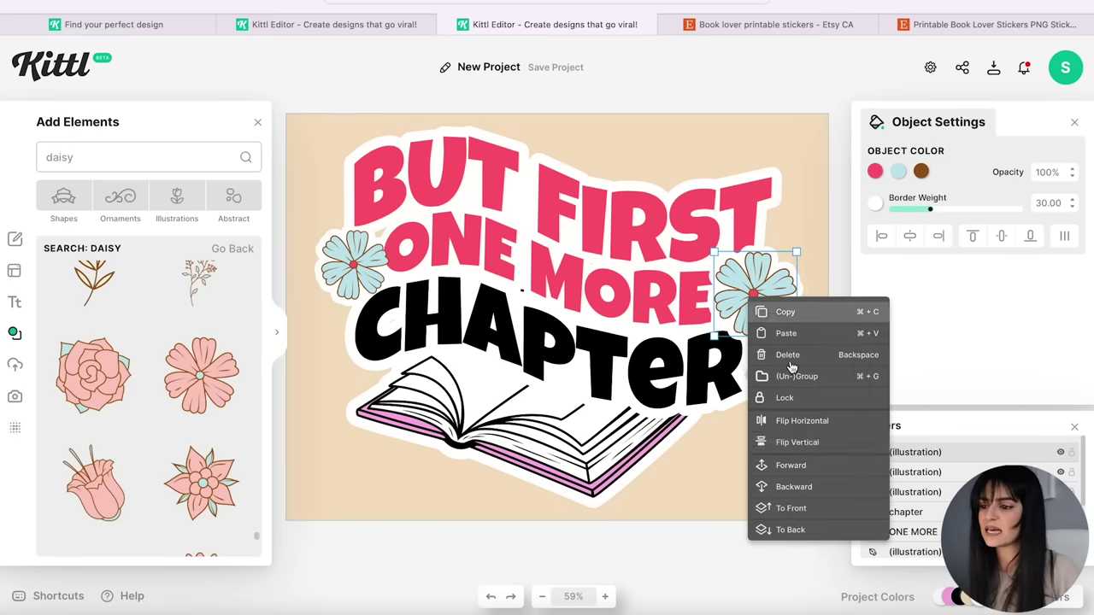
{"action": "left_click", "coordinate": [806, 529]}
{"action": "left_click", "coordinate": [809, 247]}
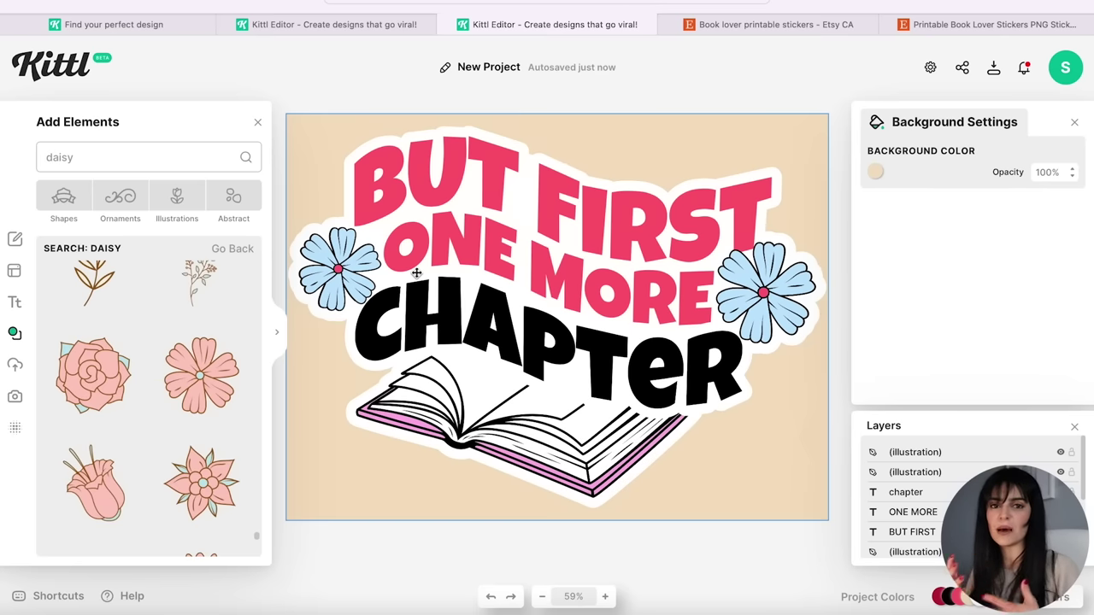
Step: Deselect the artwork and open the download options for the finished sticker design
{"action": "left_click", "coordinate": [783, 475]}
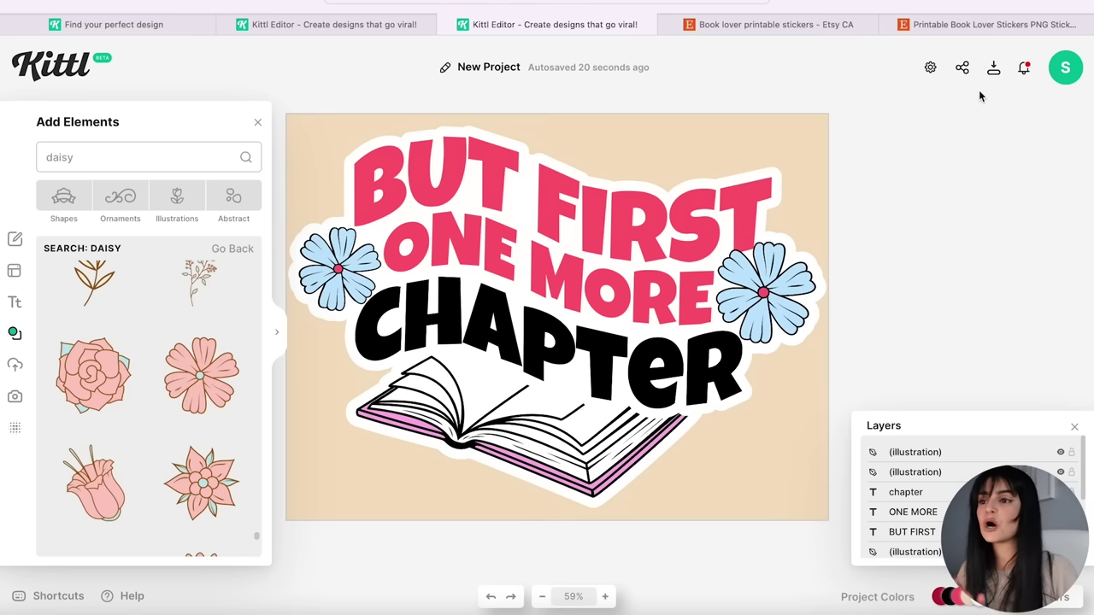
{"action": "left_click", "coordinate": [994, 72]}
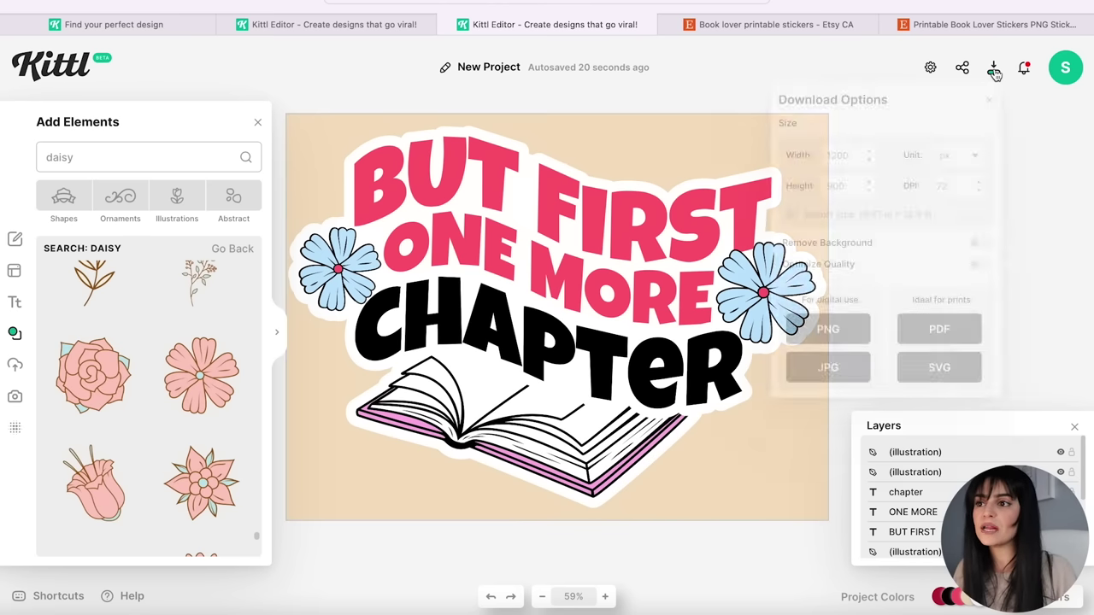